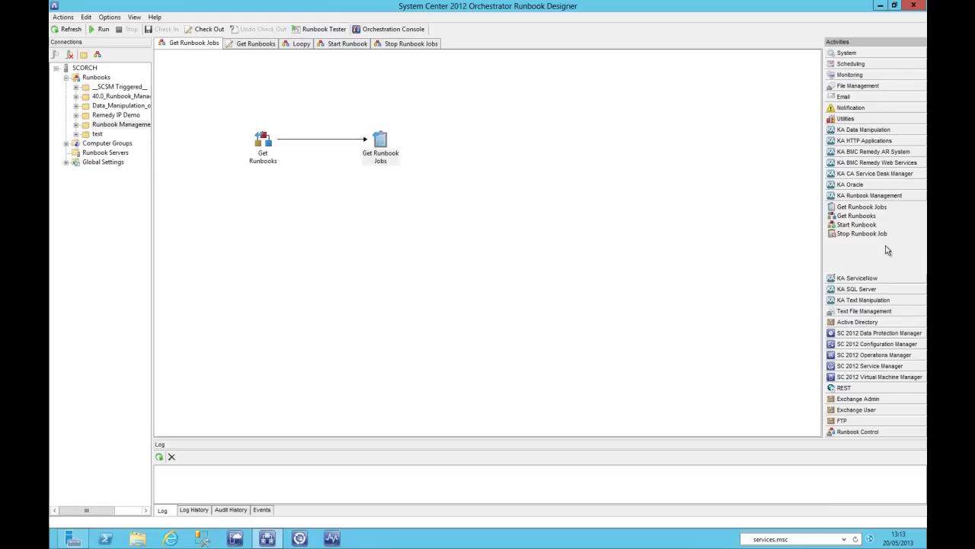
Read the full web service URL of the RM Runbook Management connection and accept its settings.
click(109, 17)
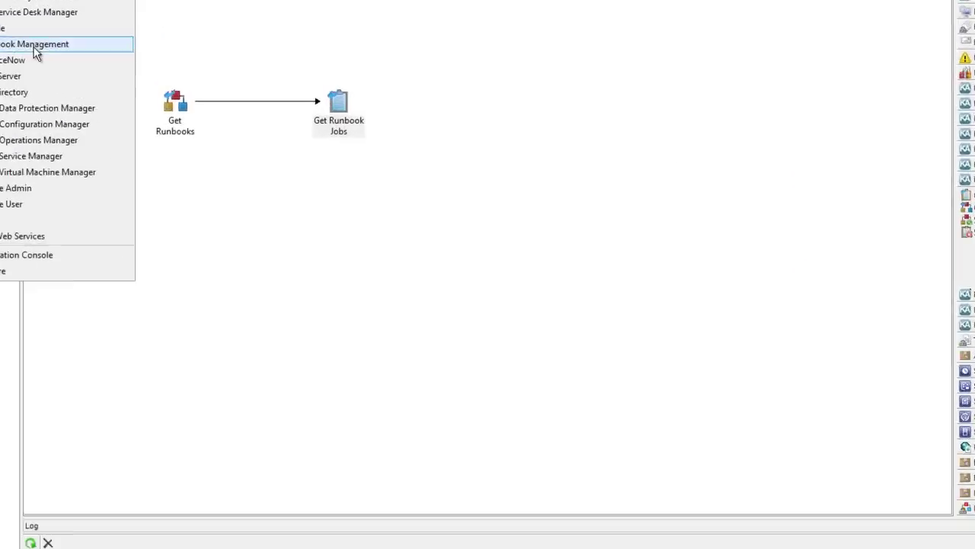
click(34, 45)
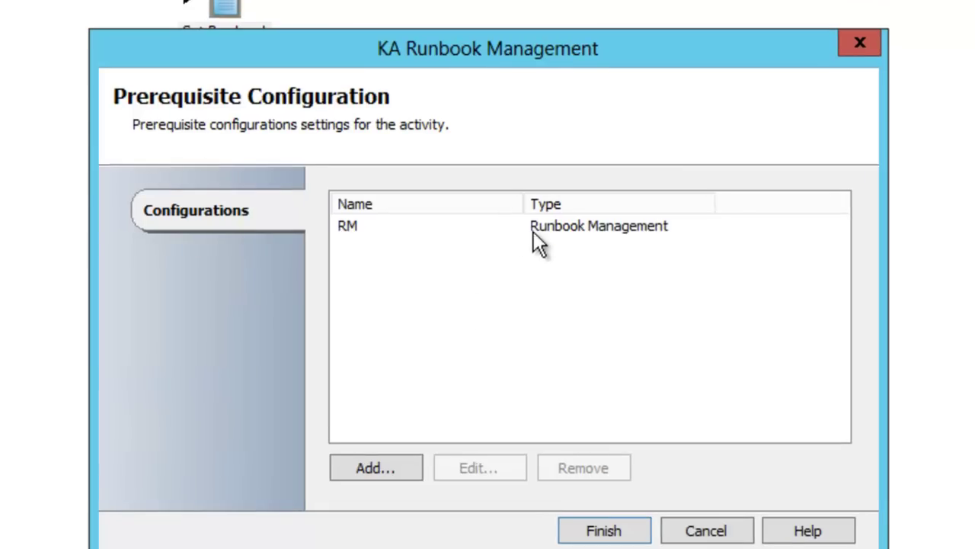
double_click(538, 243)
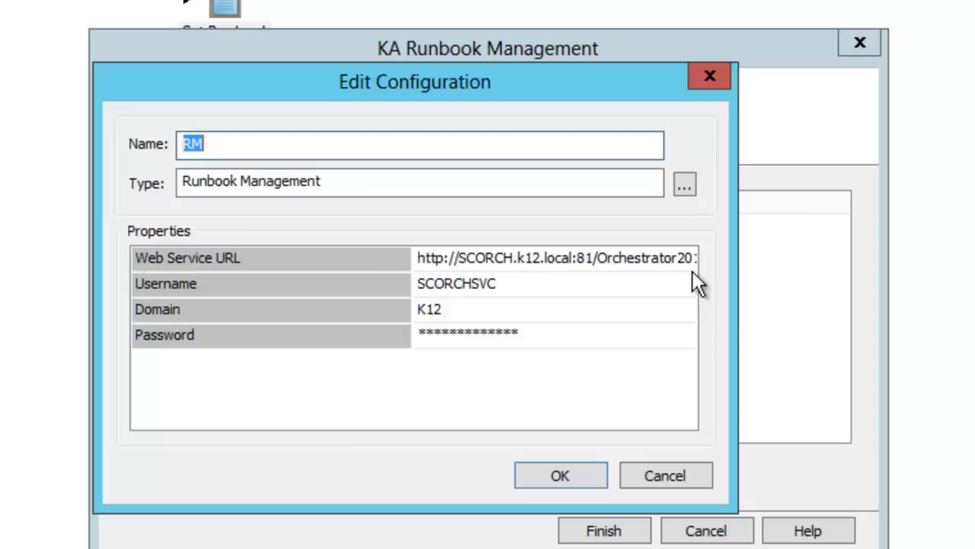
drag(412, 260, 268, 274)
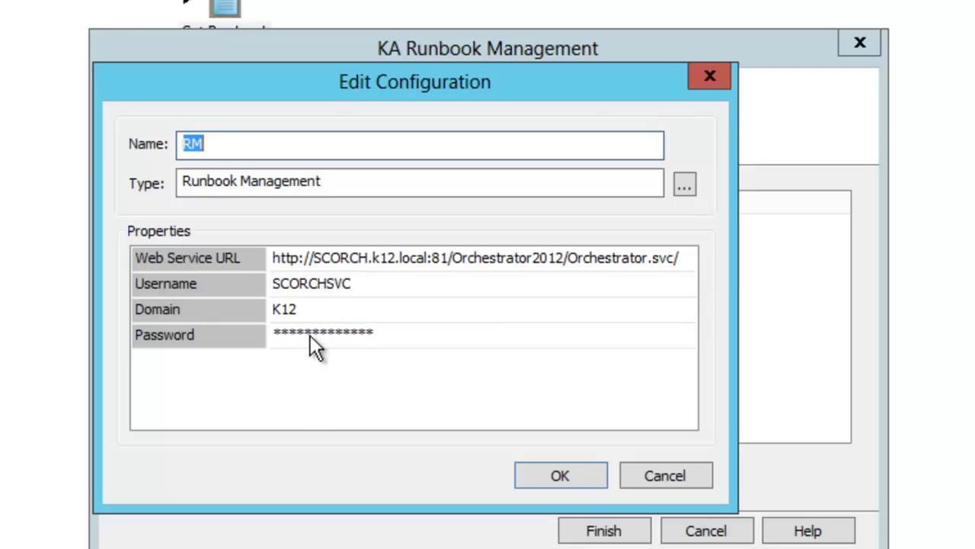
click(552, 472)
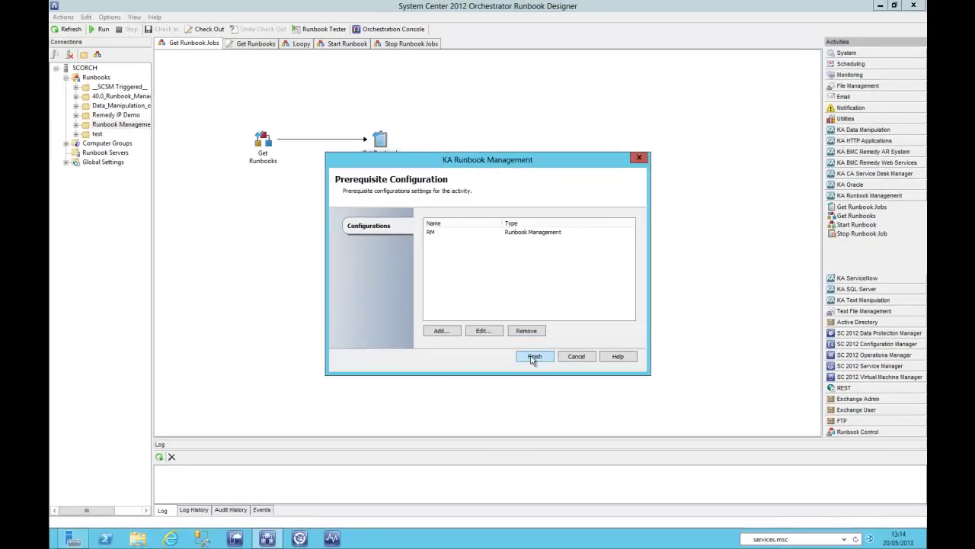
Inspect the Get Runbooks activity's Path Contains Runbook Management filter on RM, leaving it unchanged.
click(534, 357)
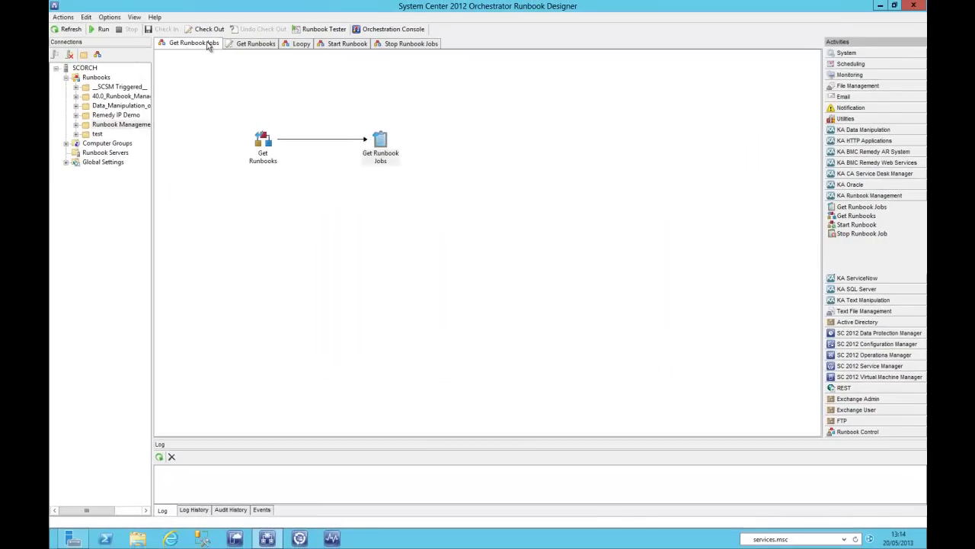
click(246, 46)
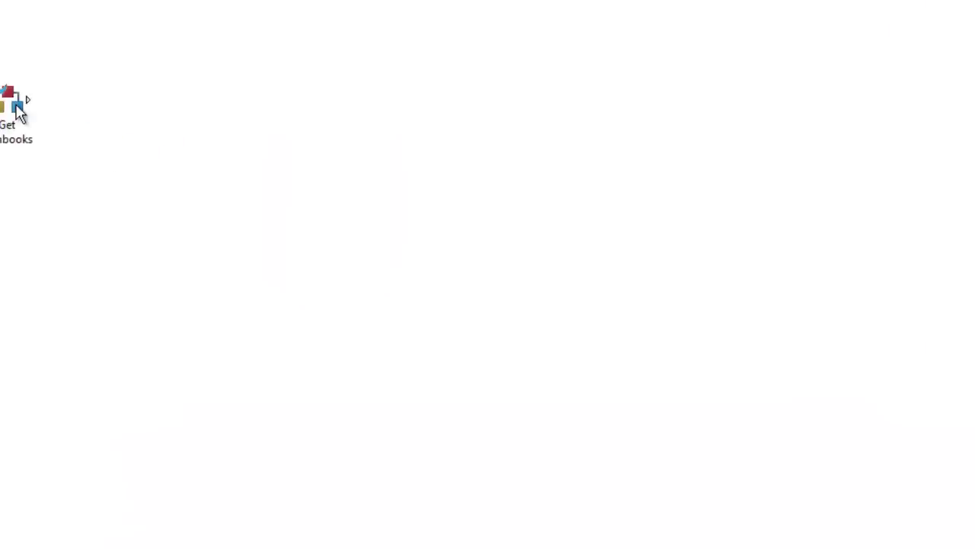
double_click(19, 111)
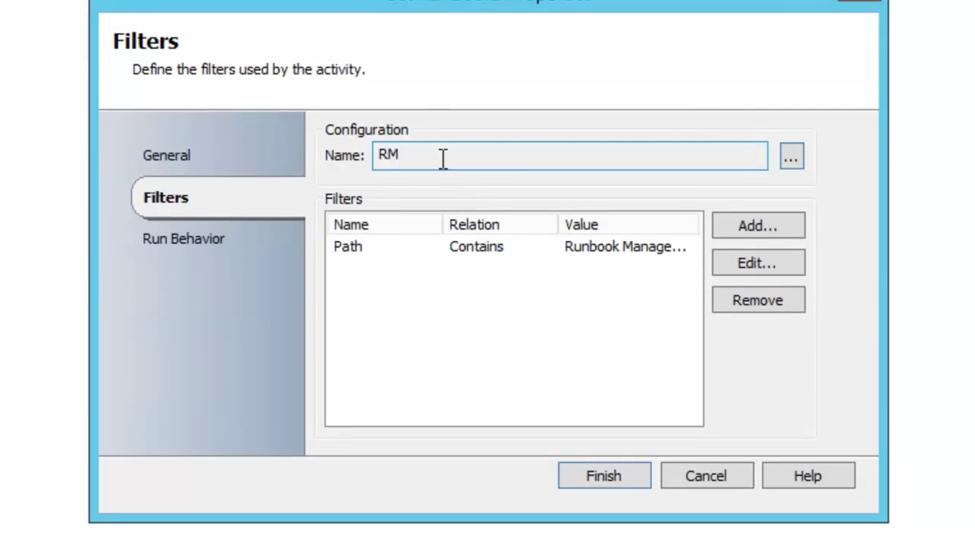
click(651, 246)
click(765, 264)
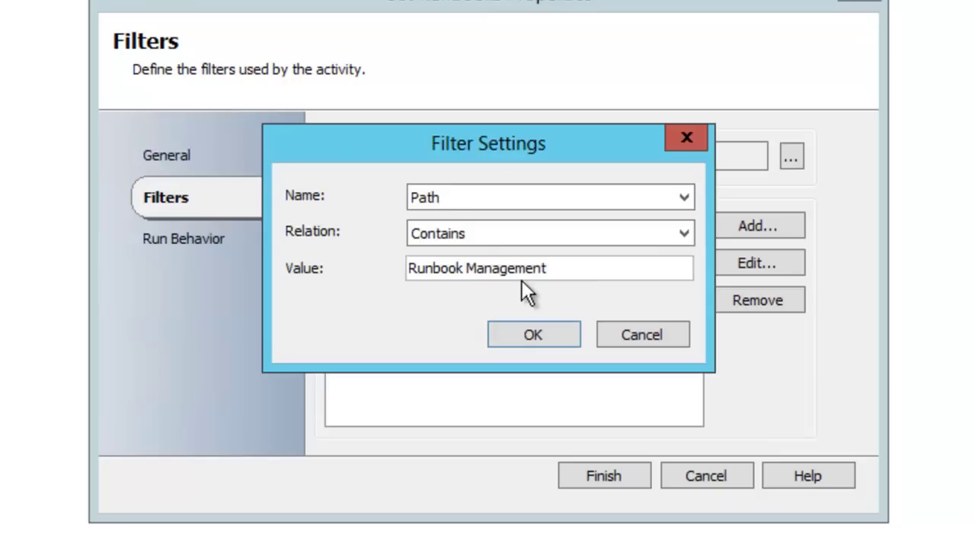
click(678, 196)
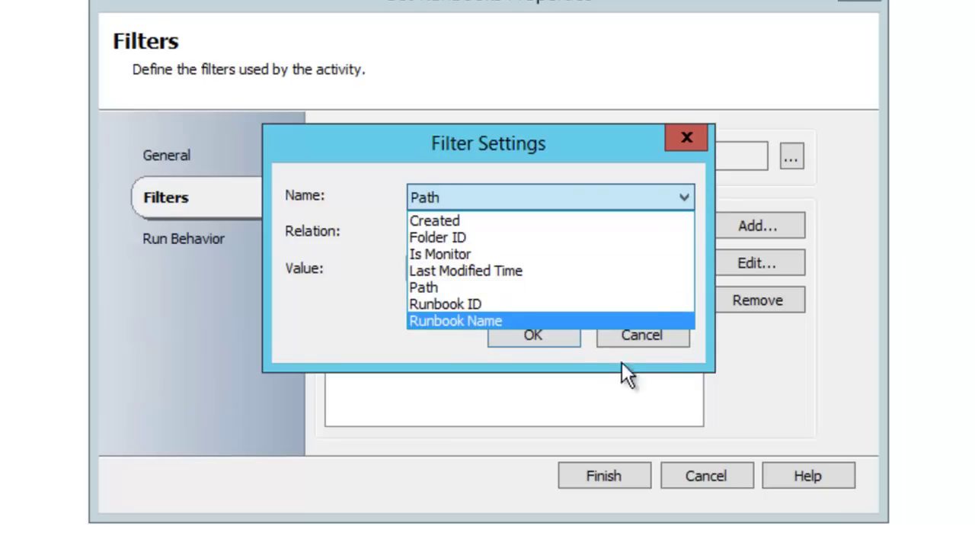
click(634, 337)
click(523, 324)
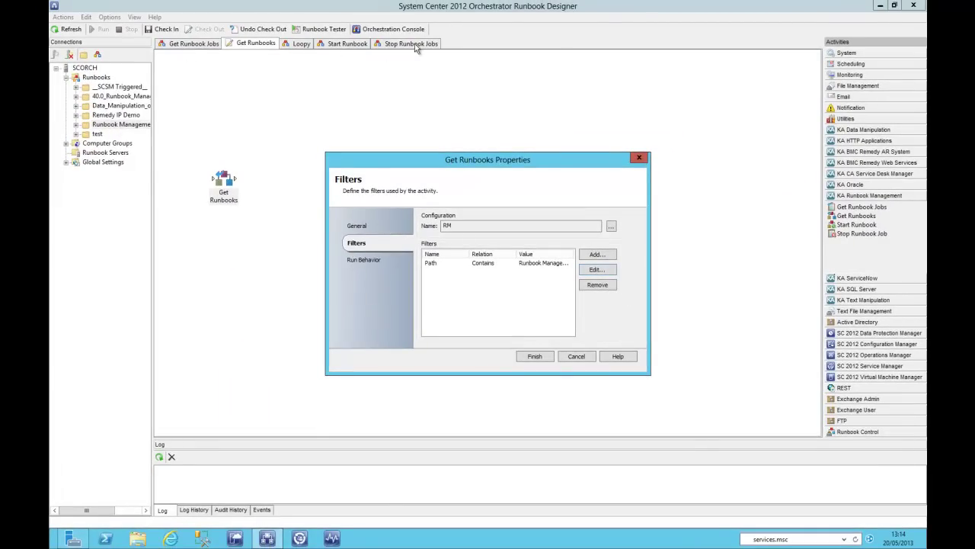
Test-run Get Runbooks in the Runbook Tester and expand its log entry details.
click(533, 357)
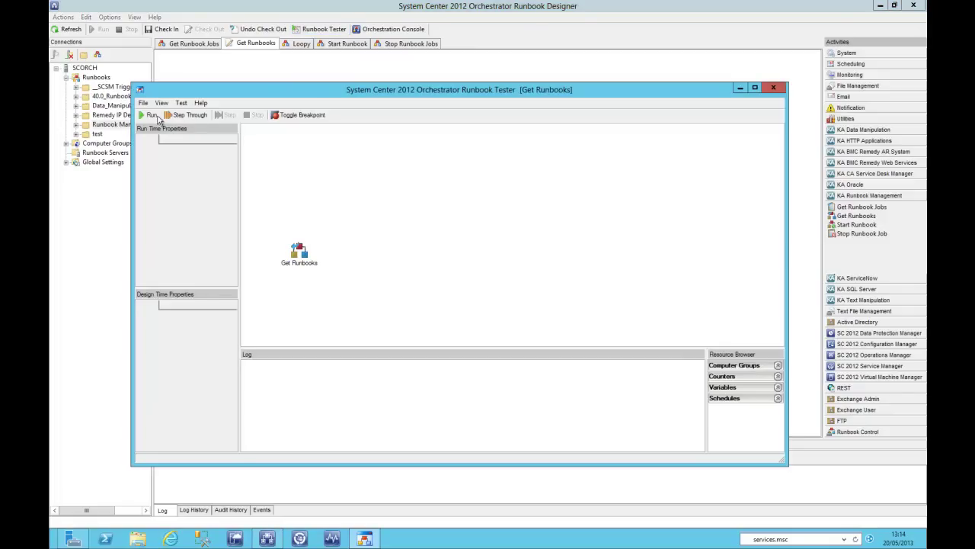
click(149, 115)
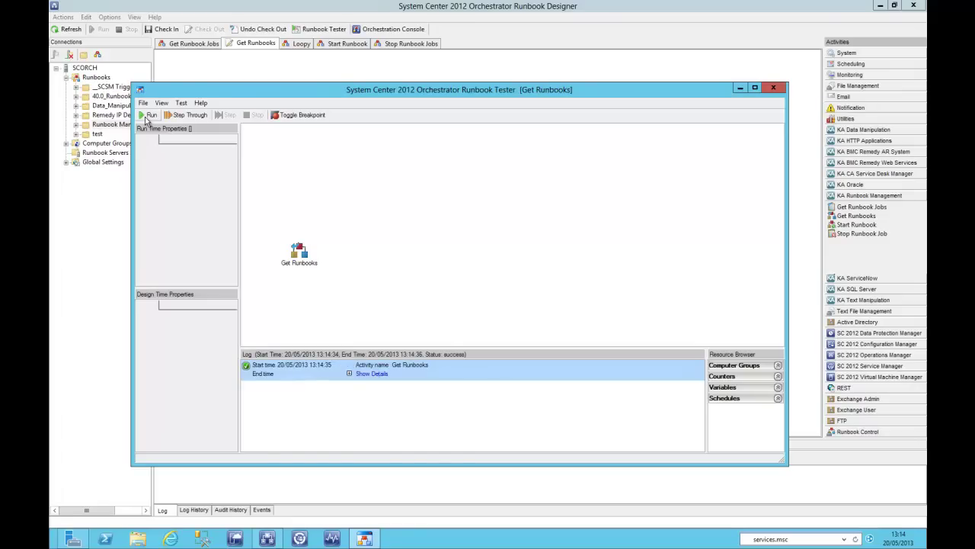
click(371, 374)
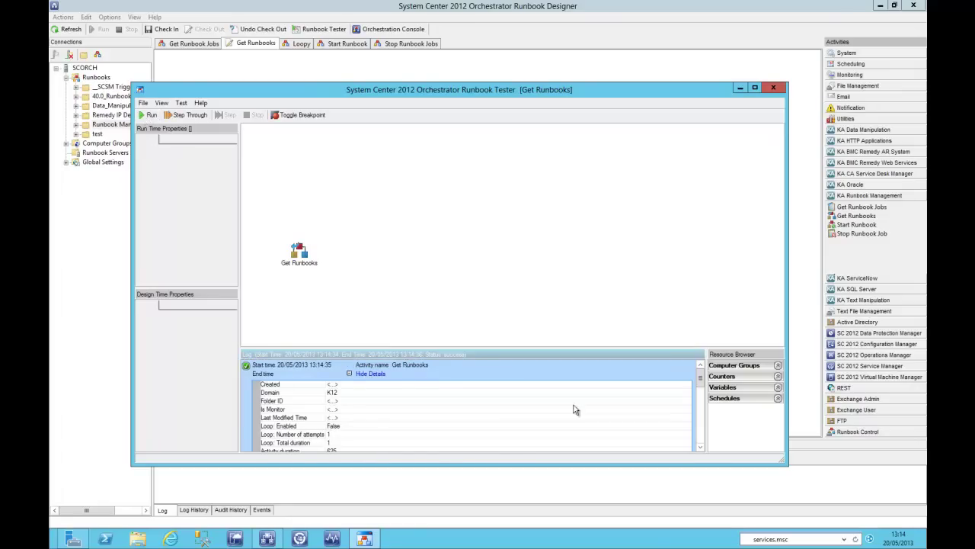
Browse the five returned runbooks, including Loopy, with full paths, then close the tester.
click(684, 385)
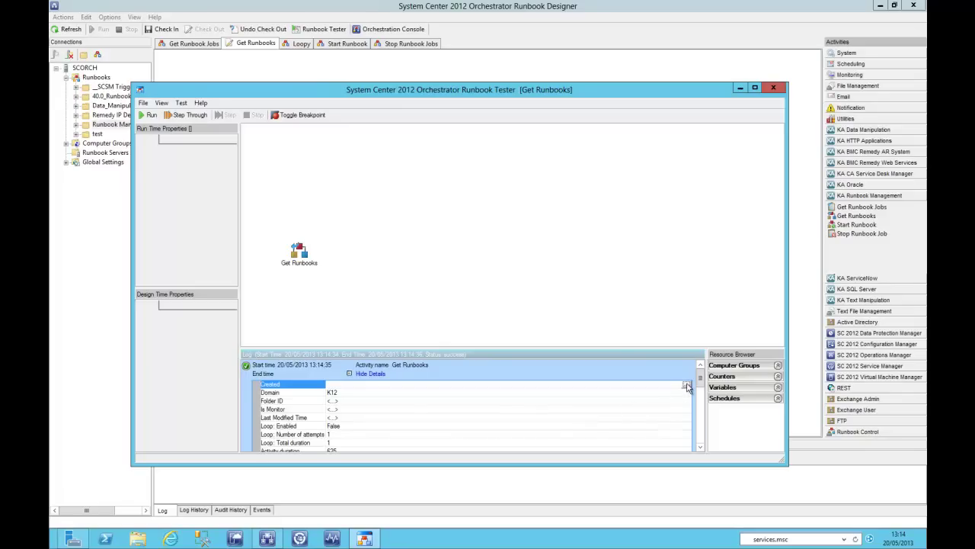
click(687, 386)
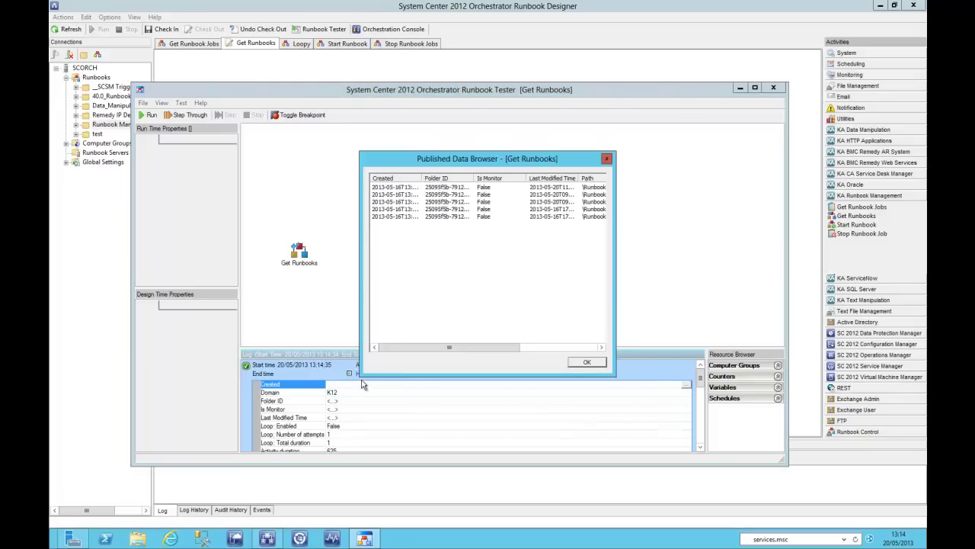
drag(360, 377, 48, 365)
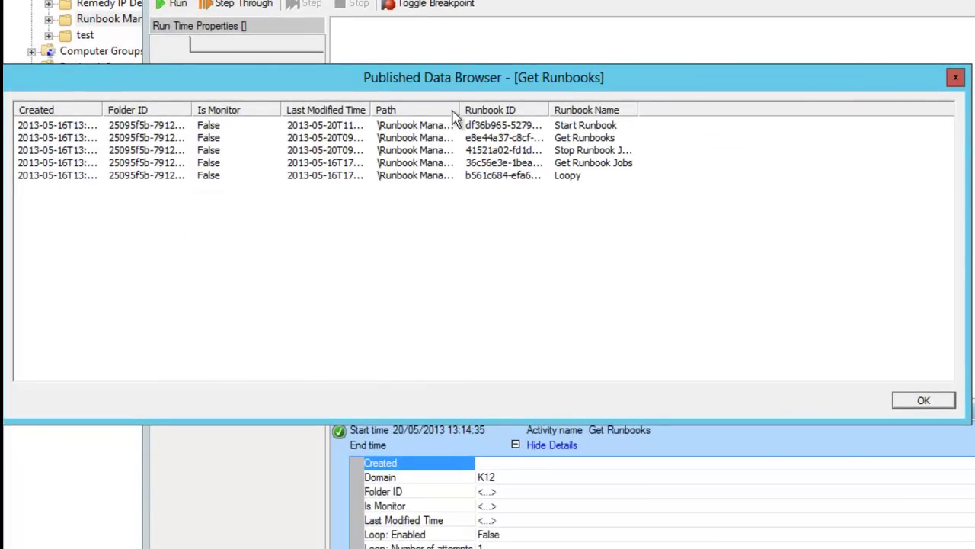
drag(529, 110, 658, 110)
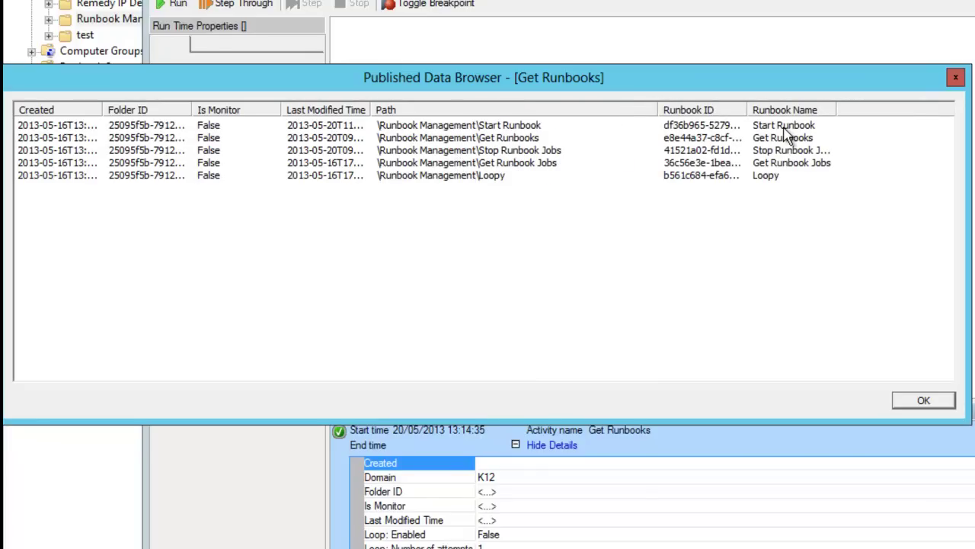
click(945, 404)
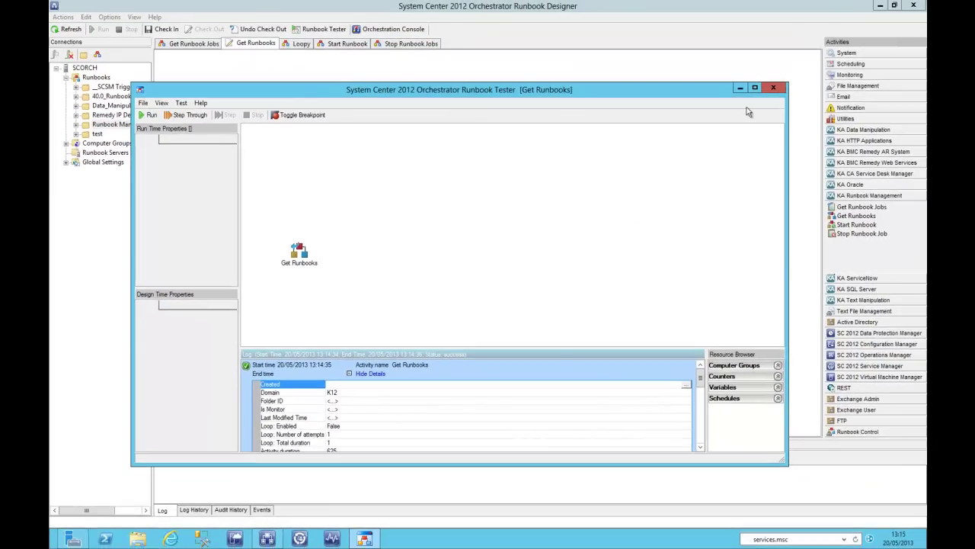
click(773, 89)
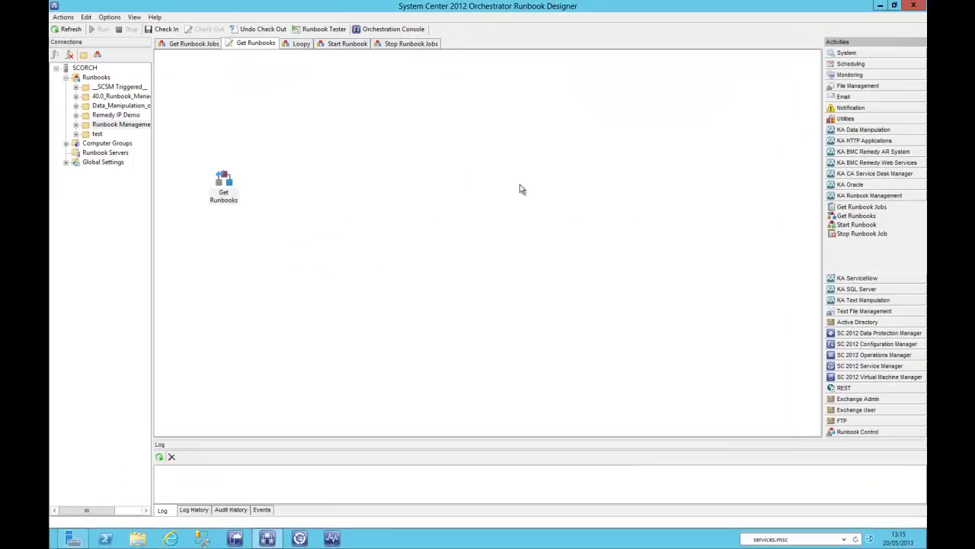
Open the Get Runbook Jobs activity's properties in the Get Runbook Jobs runbook.
click(191, 44)
click(267, 145)
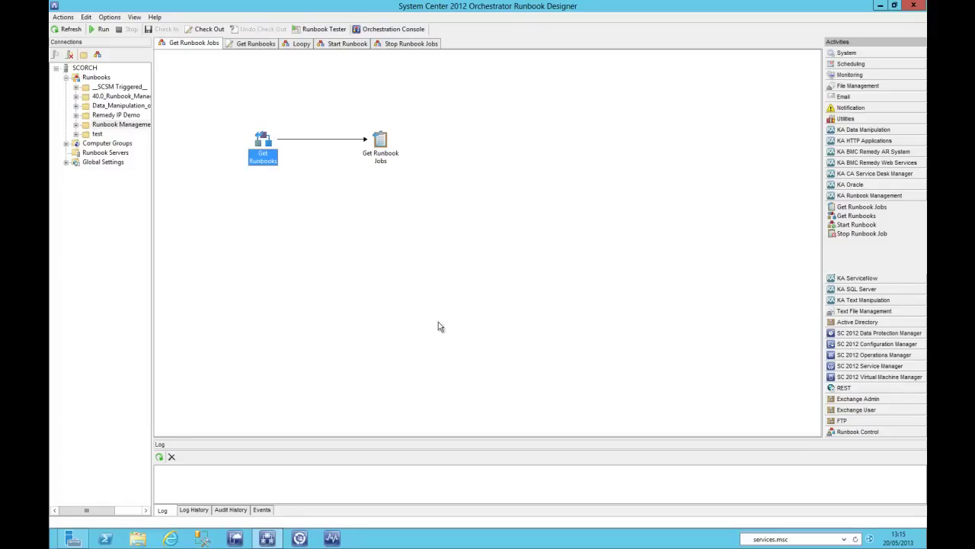
double_click(384, 148)
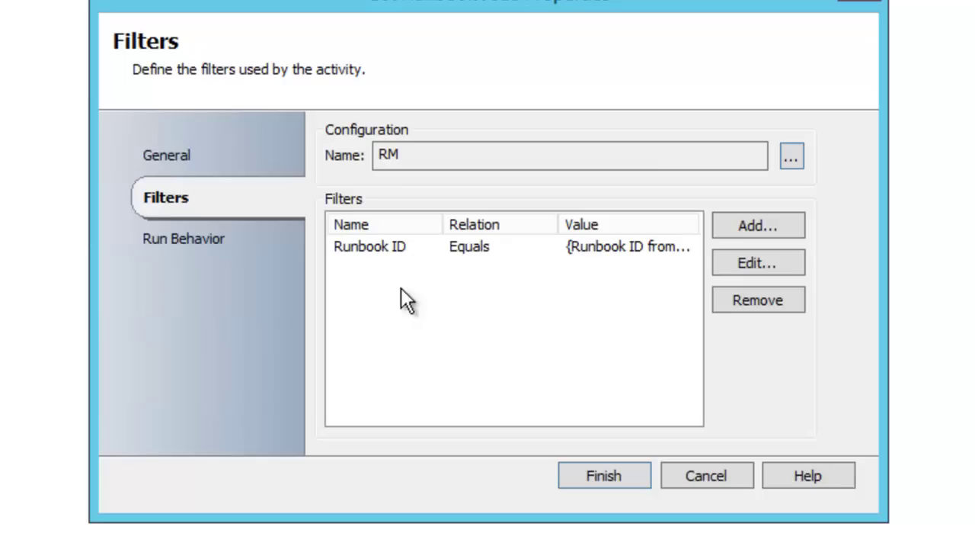
Preview a Status job filter and its possible values, then cancel without changes.
click(778, 226)
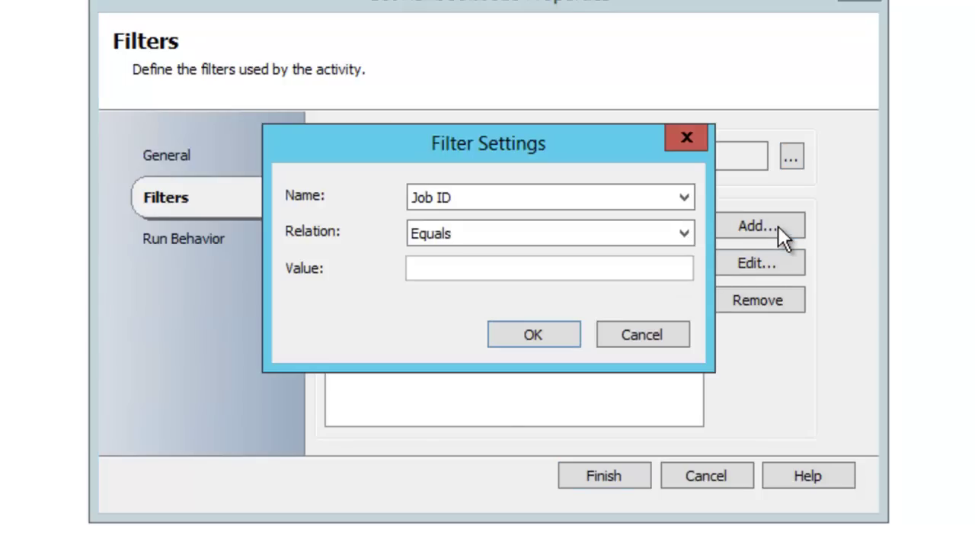
click(688, 196)
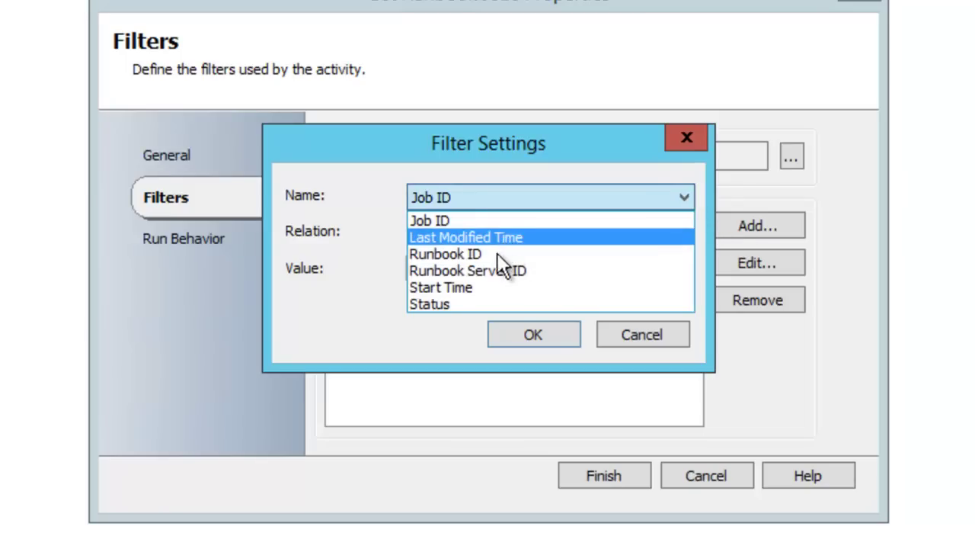
click(458, 302)
click(681, 269)
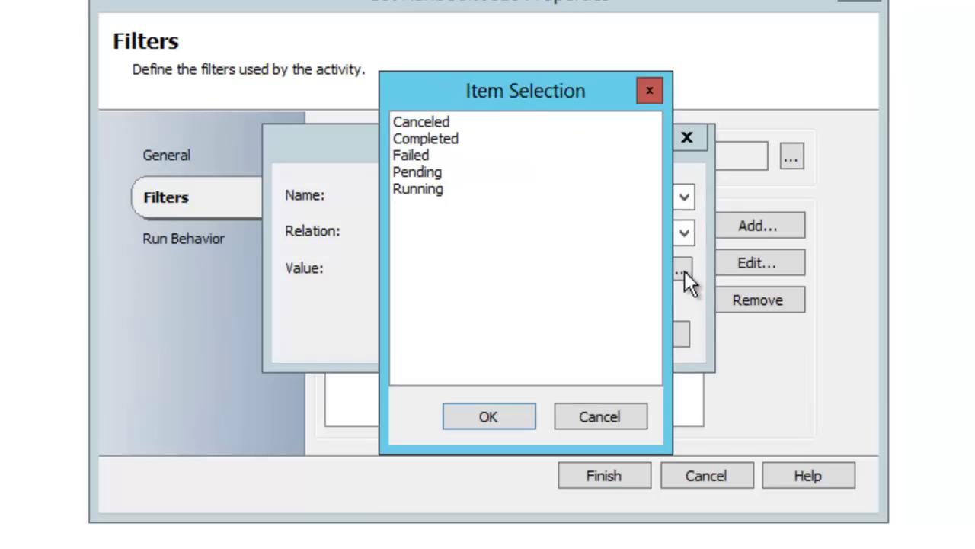
click(599, 417)
click(642, 333)
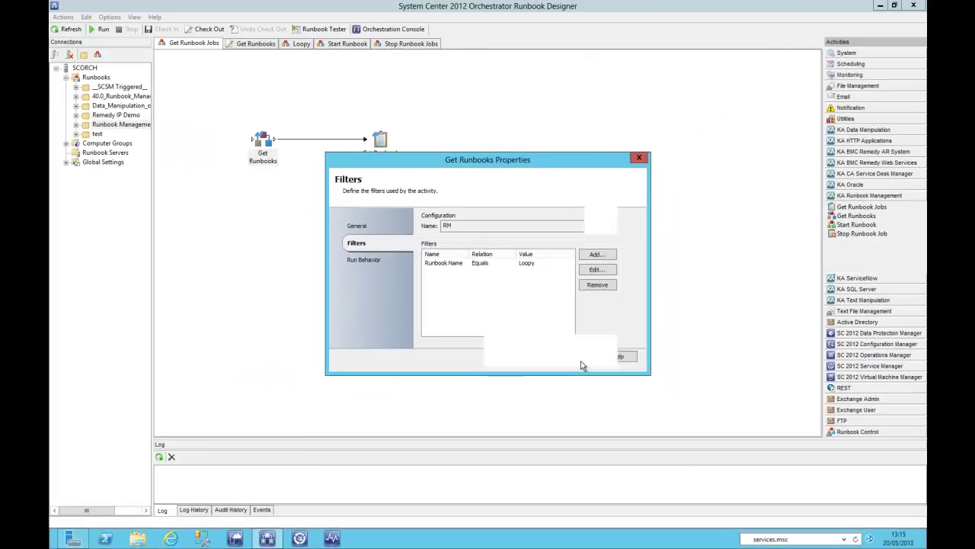
click(706, 476)
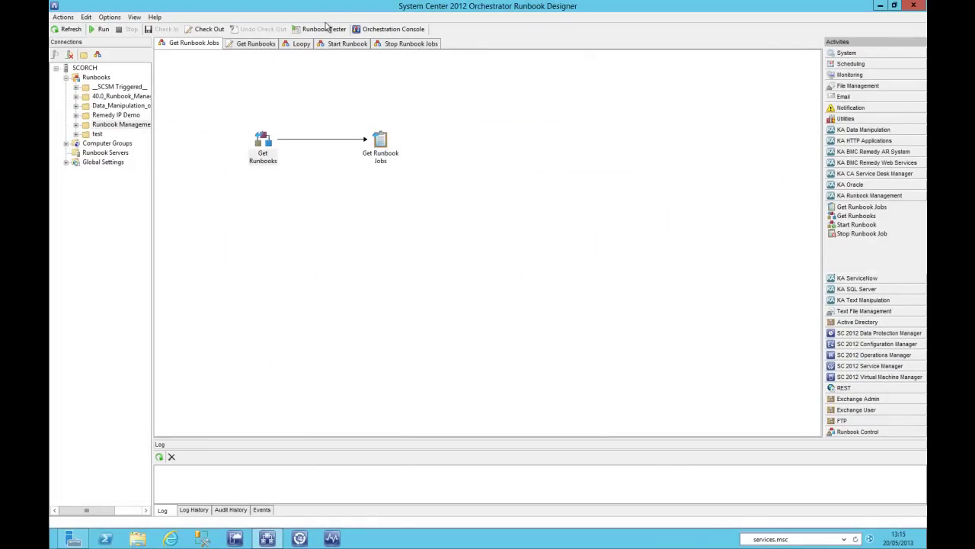
Run Get Runbook Jobs and open the 13:15:48 run from Log History.
click(103, 29)
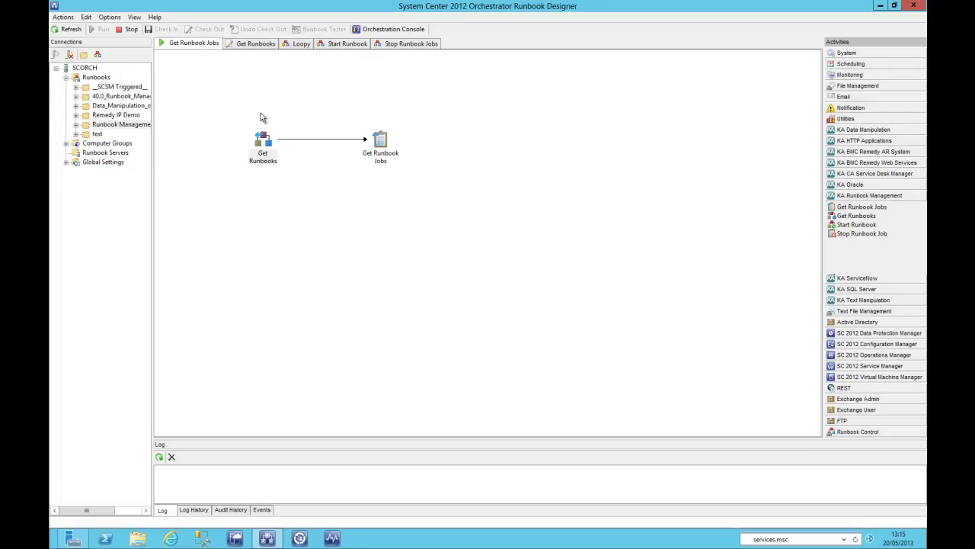
click(159, 459)
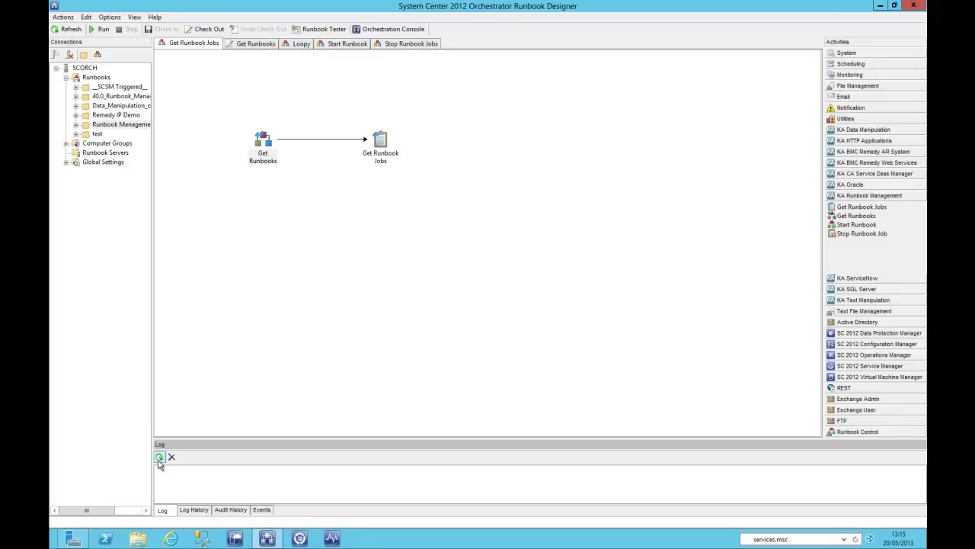
click(192, 511)
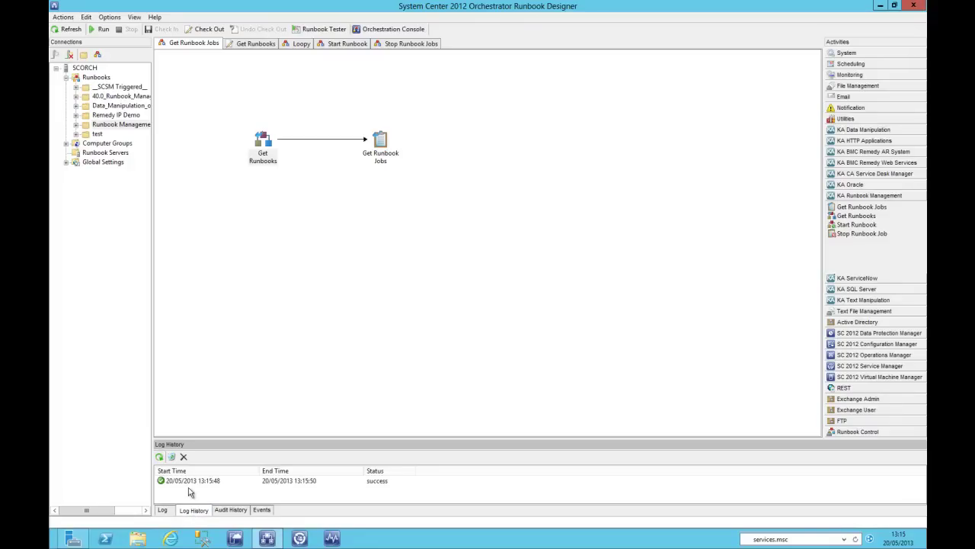
double_click(187, 482)
Check that the Get Runbook Jobs activity's published Job Count is 0, then close details.
click(420, 233)
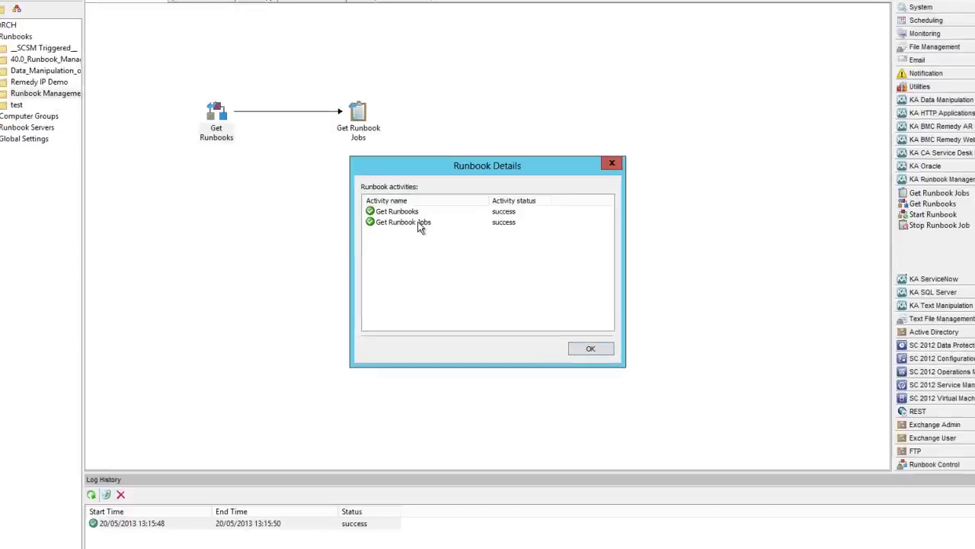
double_click(362, 187)
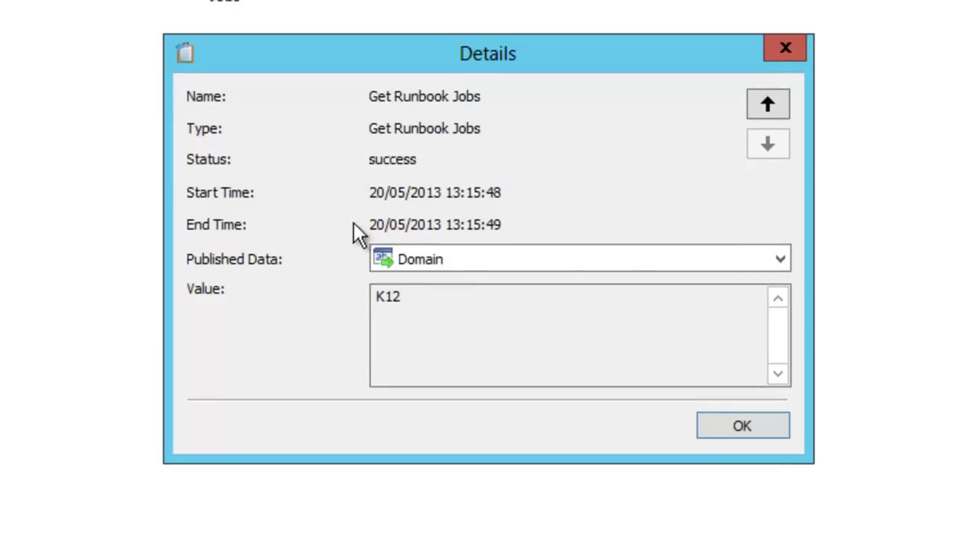
click(780, 254)
click(461, 305)
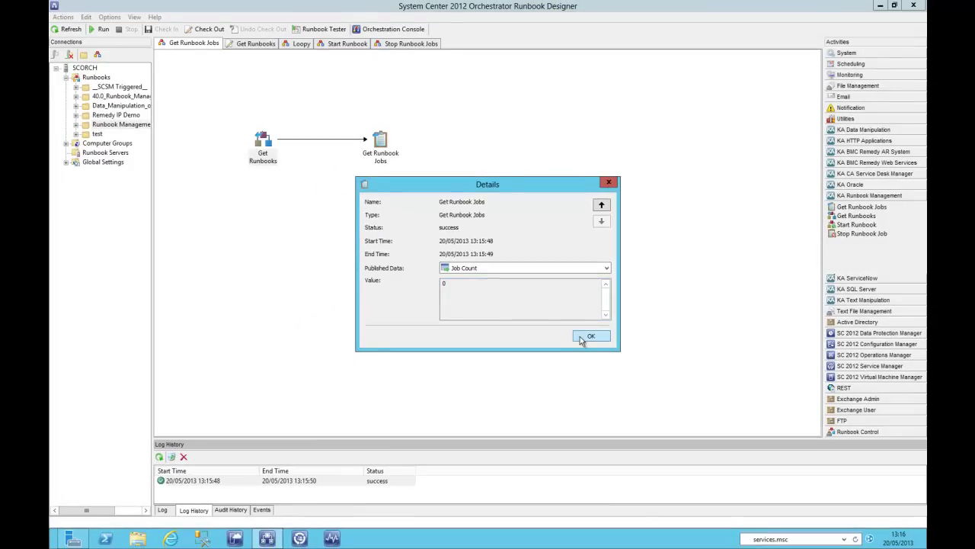
click(581, 339)
click(580, 336)
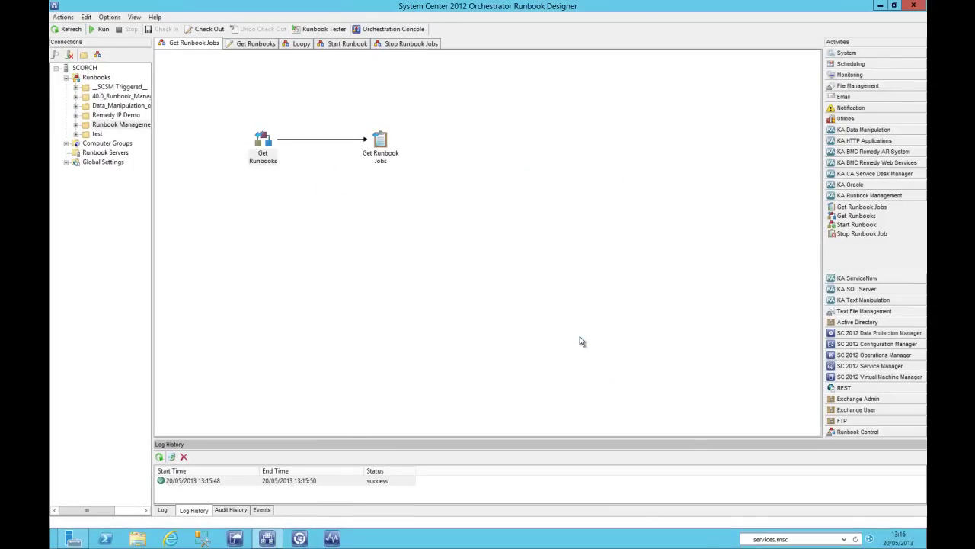
Start the Loopy runbook, then rerun Get Runbook Jobs.
click(301, 44)
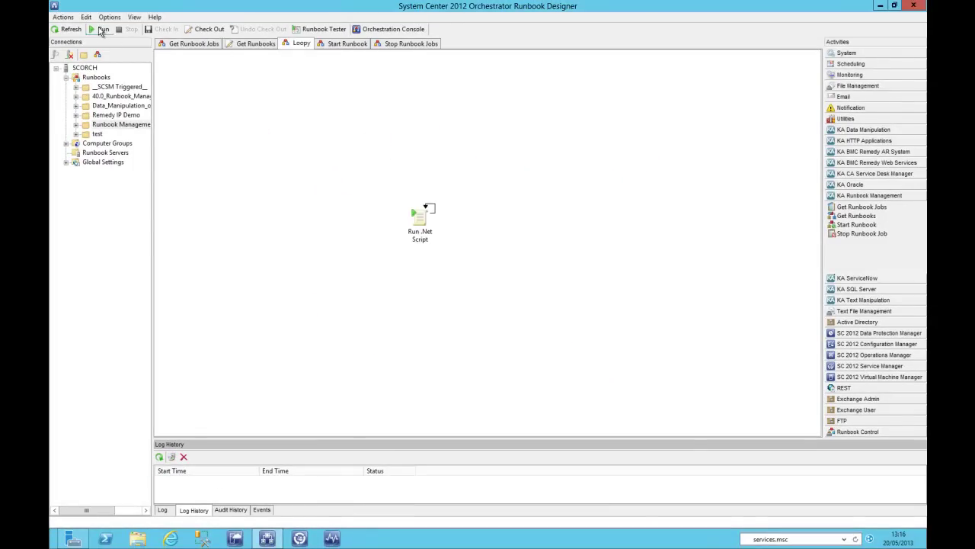
click(101, 31)
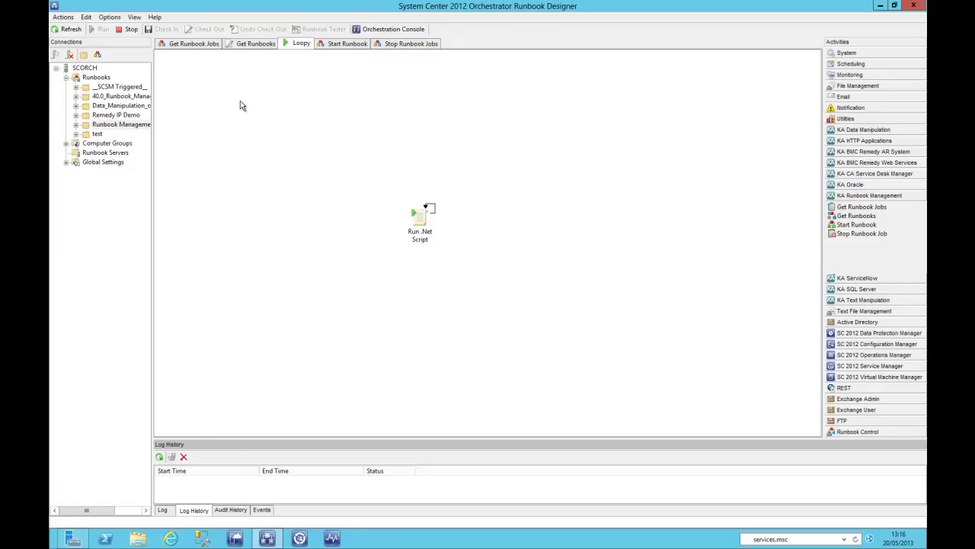
click(194, 43)
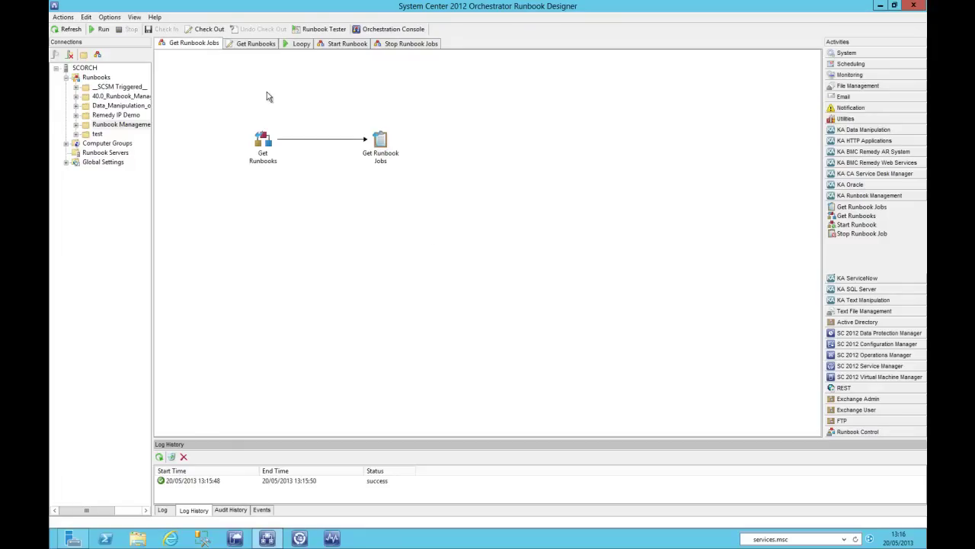
click(102, 31)
Open the newest run's Get Runbook Jobs output and confirm Job Count is now 1.
click(167, 511)
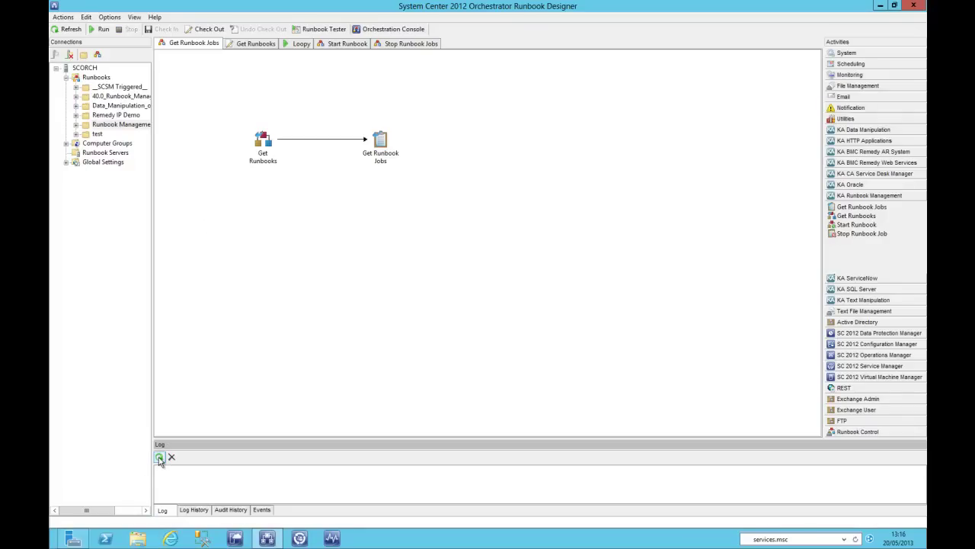
click(197, 511)
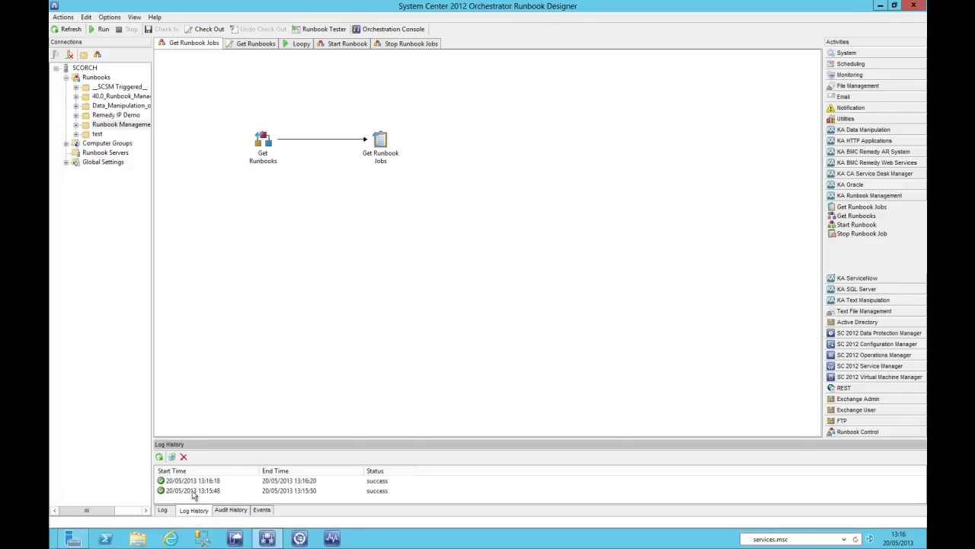
double_click(194, 482)
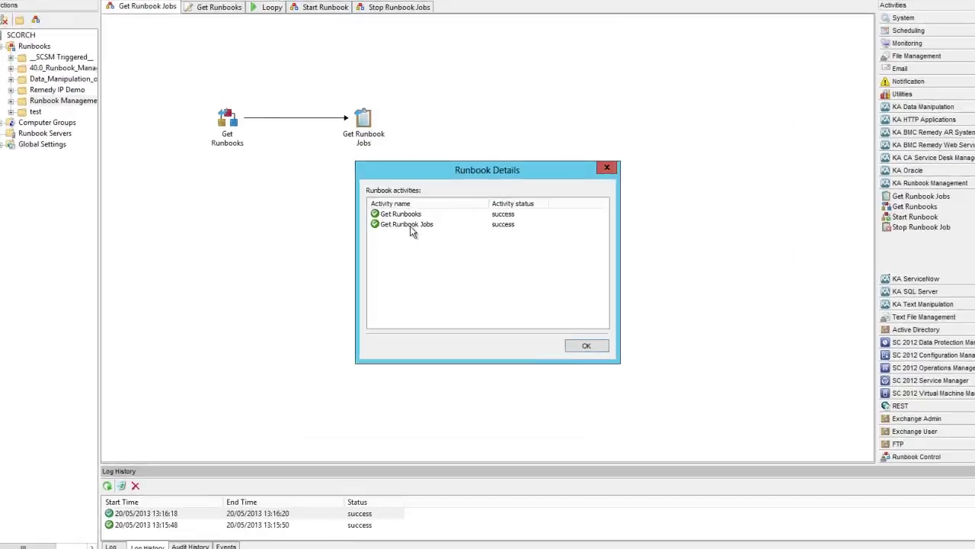
click(420, 230)
double_click(342, 185)
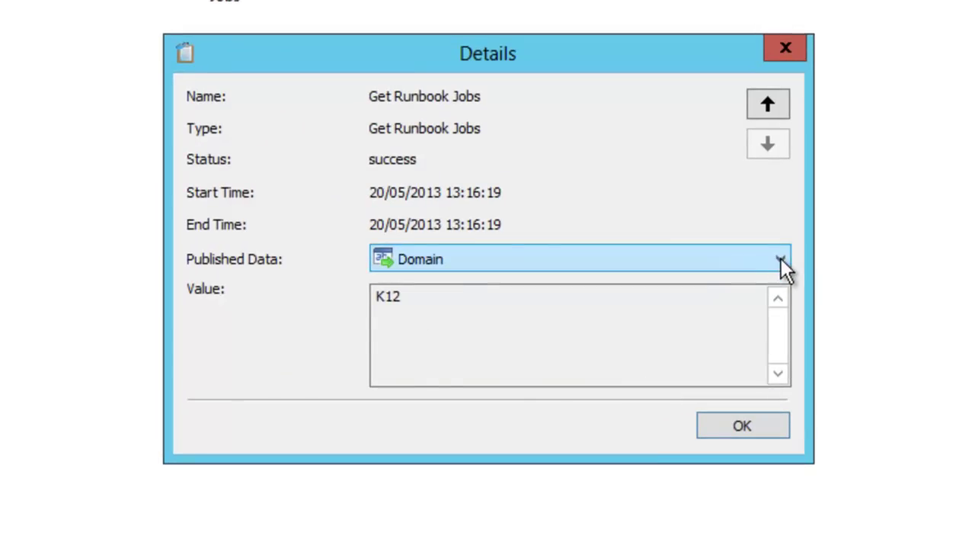
click(780, 259)
click(462, 306)
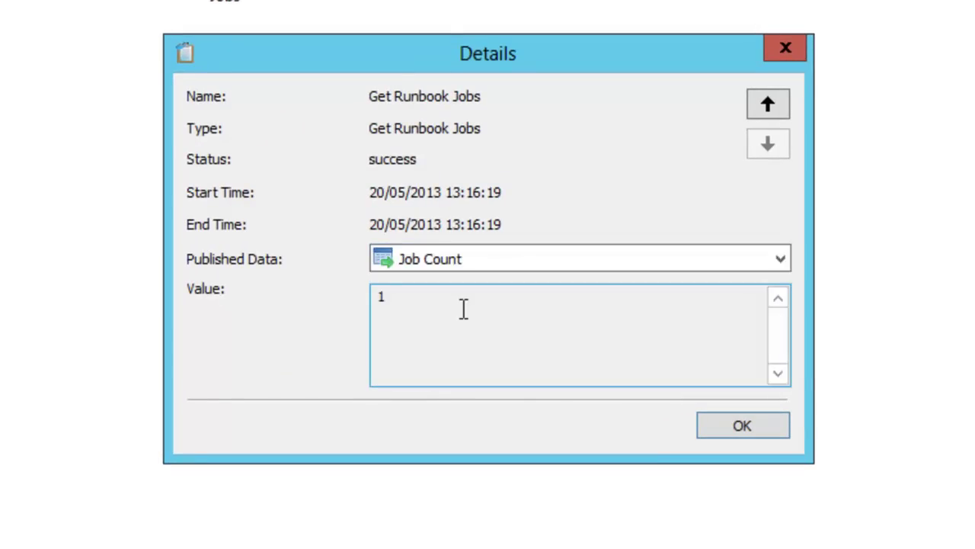
Confirm the found job's Status value is Running, then close the run details.
click(787, 258)
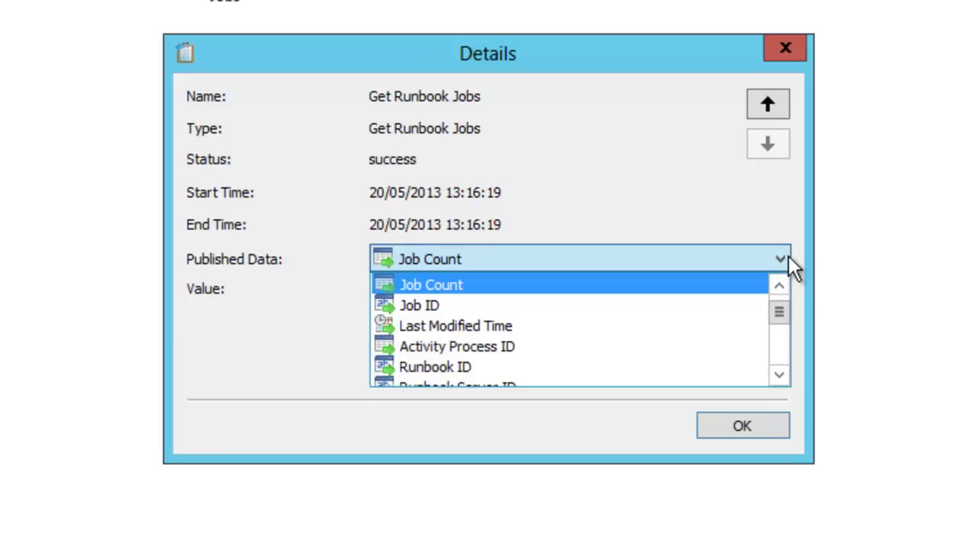
click(783, 374)
triple_click(784, 374)
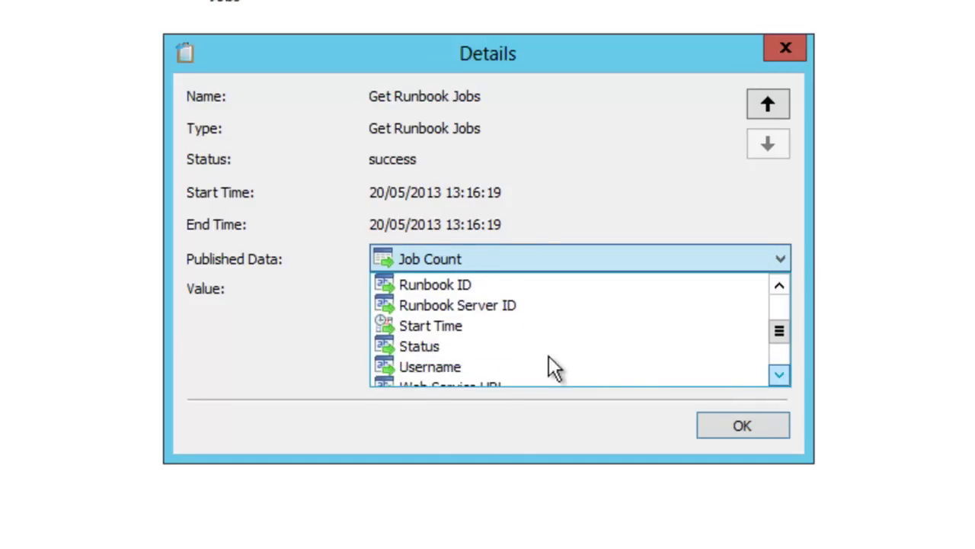
scroll(441, 347, down, 2)
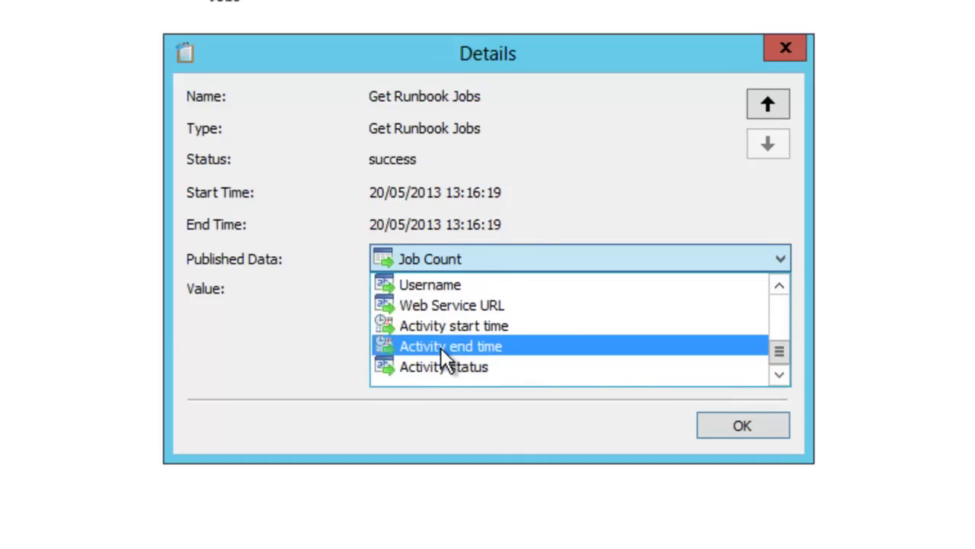
click(777, 287)
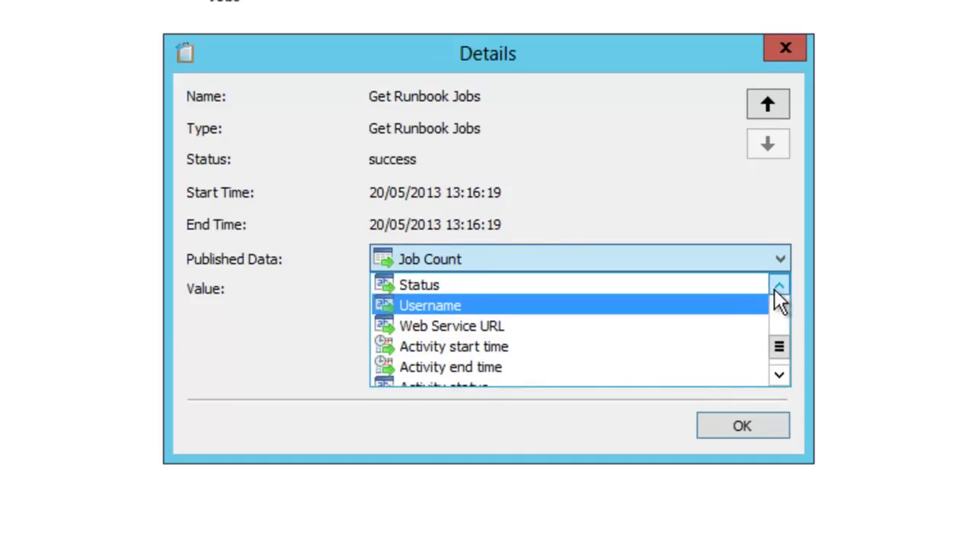
click(462, 284)
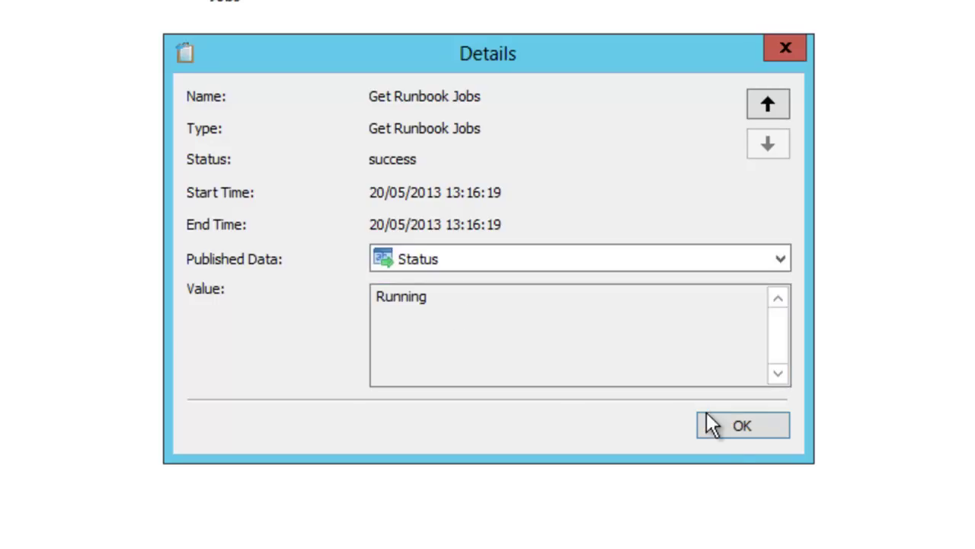
click(729, 426)
click(675, 396)
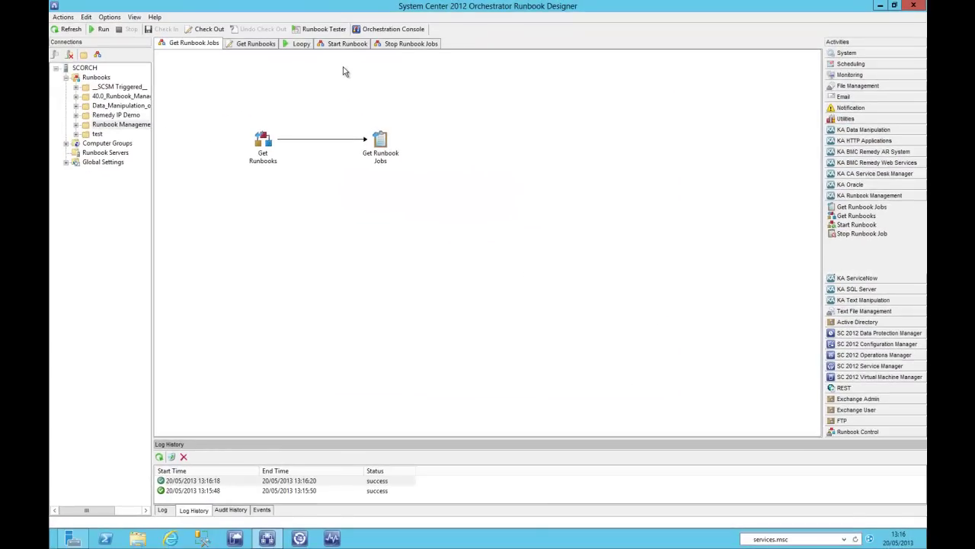
Review the Get Runbooks activity settings in the Start Runbook runbook without changes.
click(349, 44)
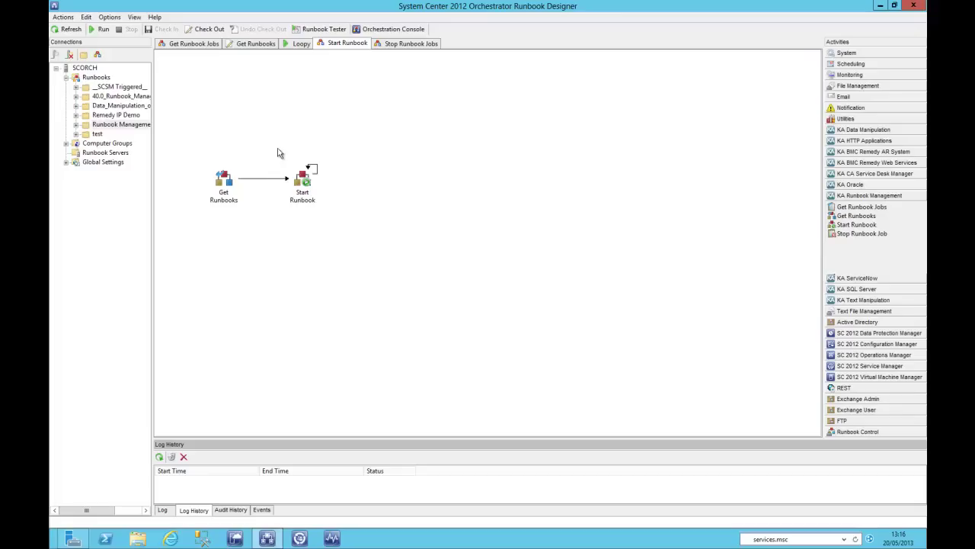
click(225, 186)
double_click(226, 186)
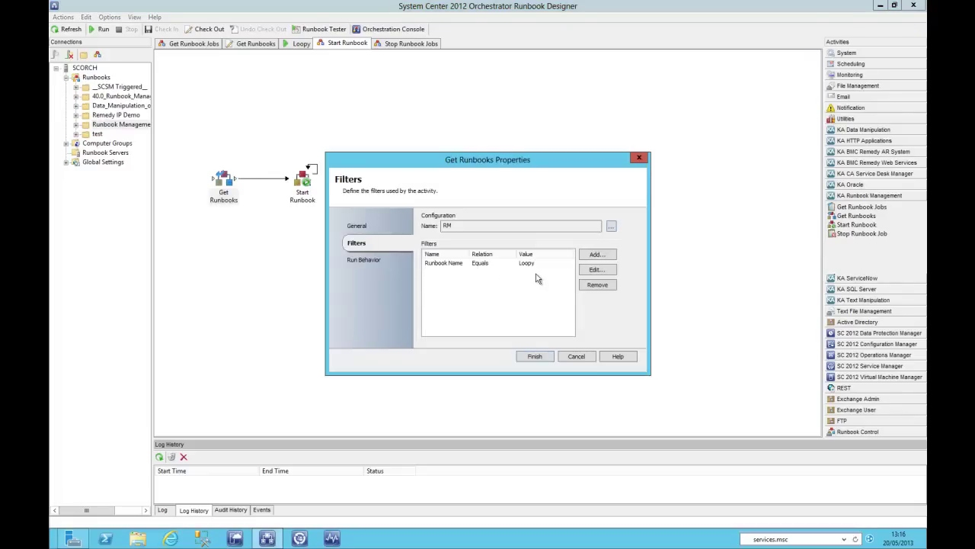
click(583, 358)
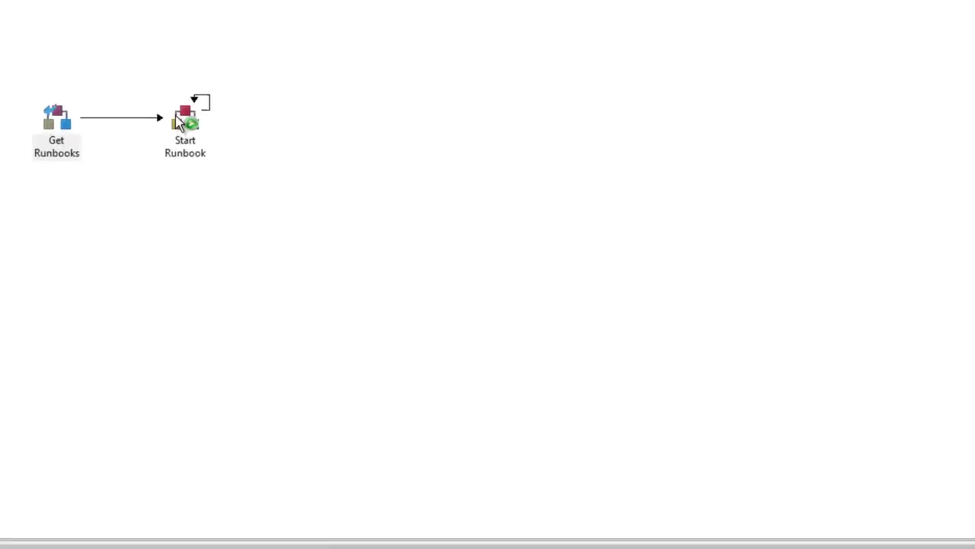
Set the Start Runbook activity's Parameter Count to 2.
double_click(302, 180)
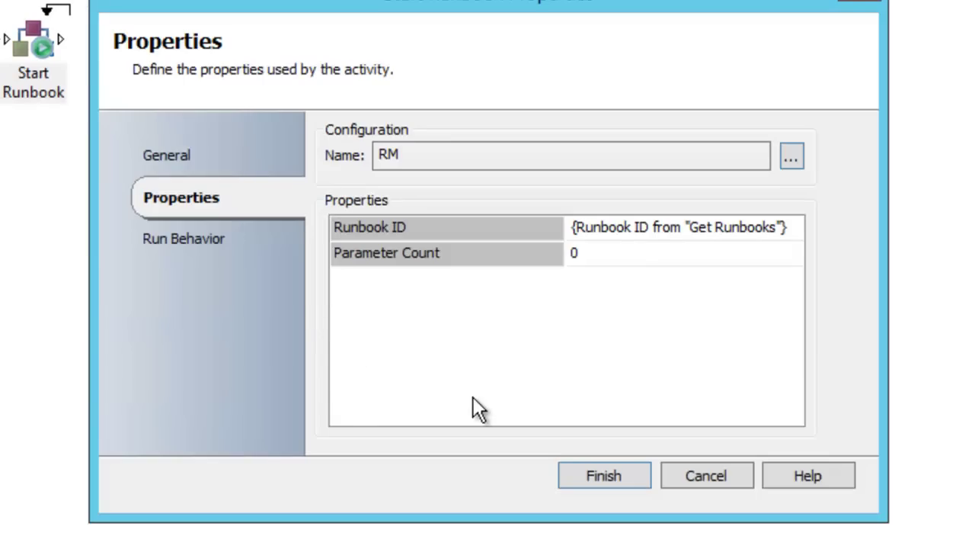
click(605, 254)
click(797, 255)
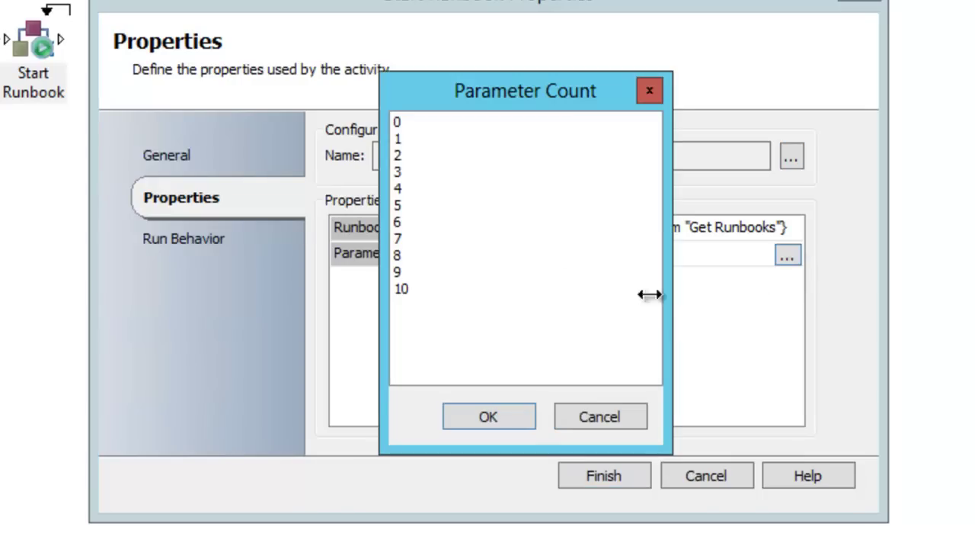
click(410, 156)
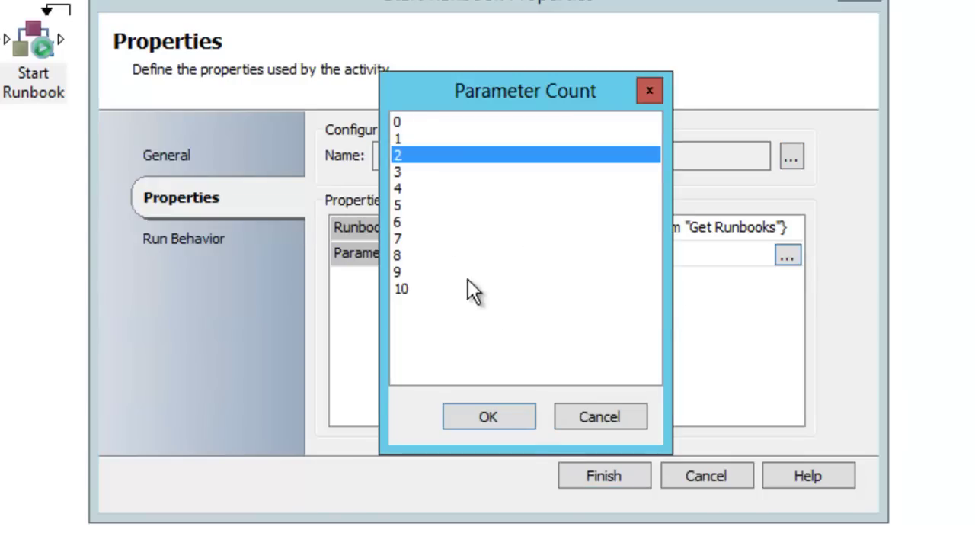
click(516, 419)
Fill the parameters as test = value and param2 = val2.
click(602, 279)
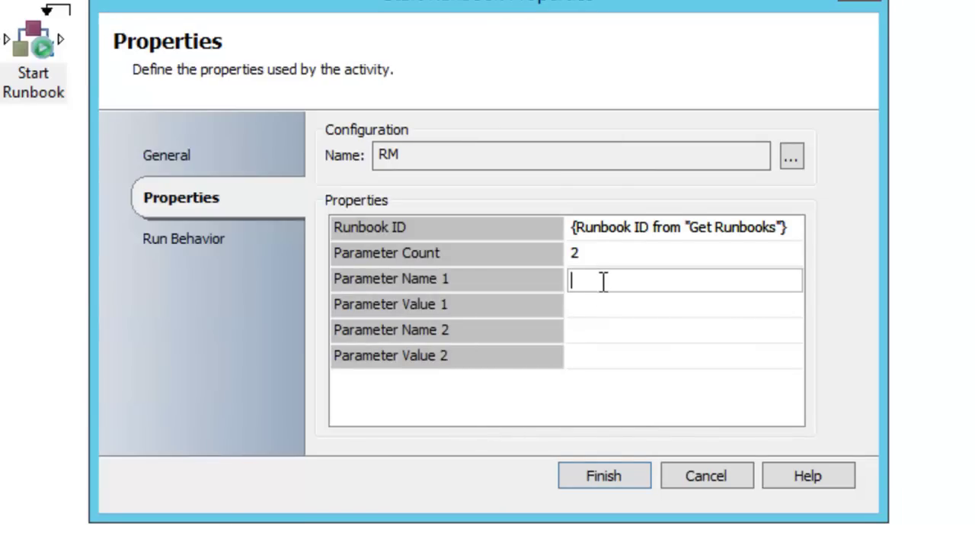
text(test)
click(599, 305)
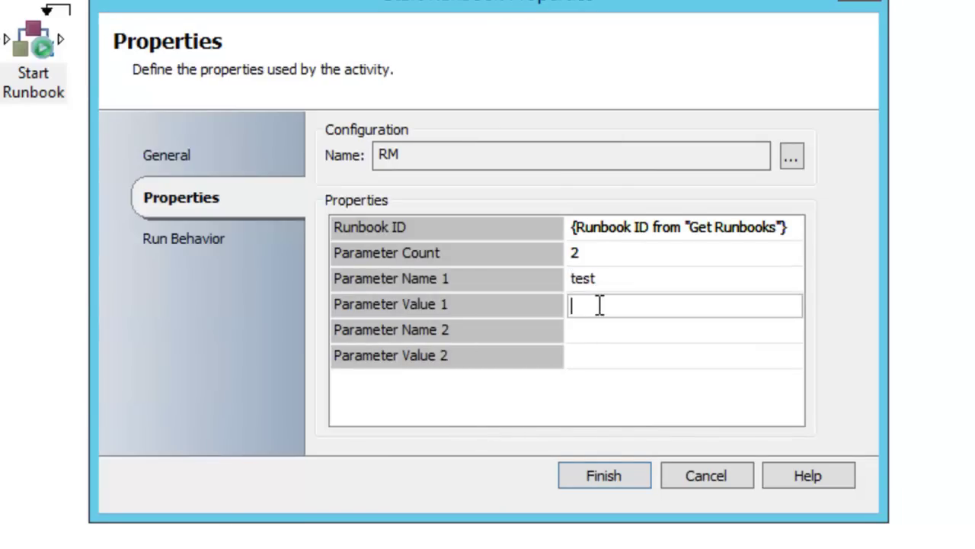
text(value)
click(601, 325)
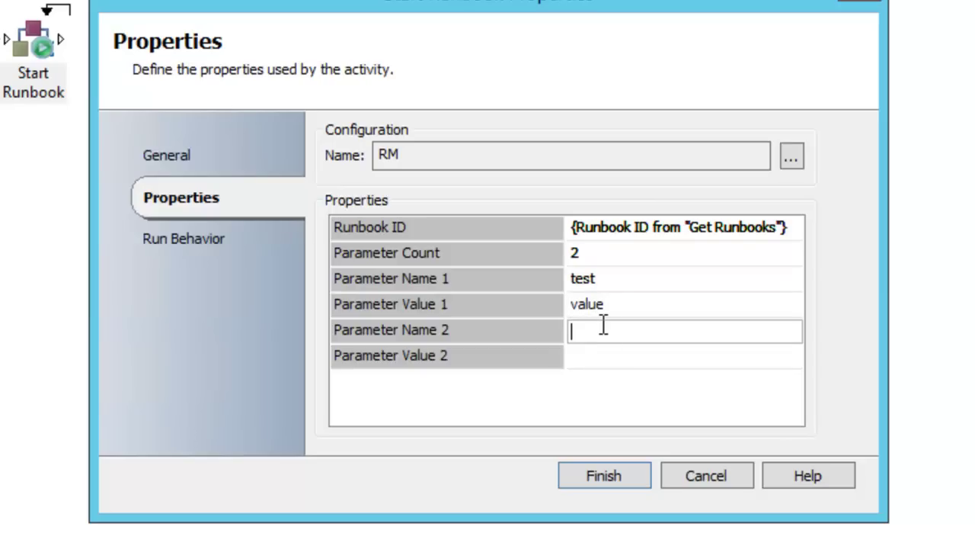
text(param2)
key(Tab)
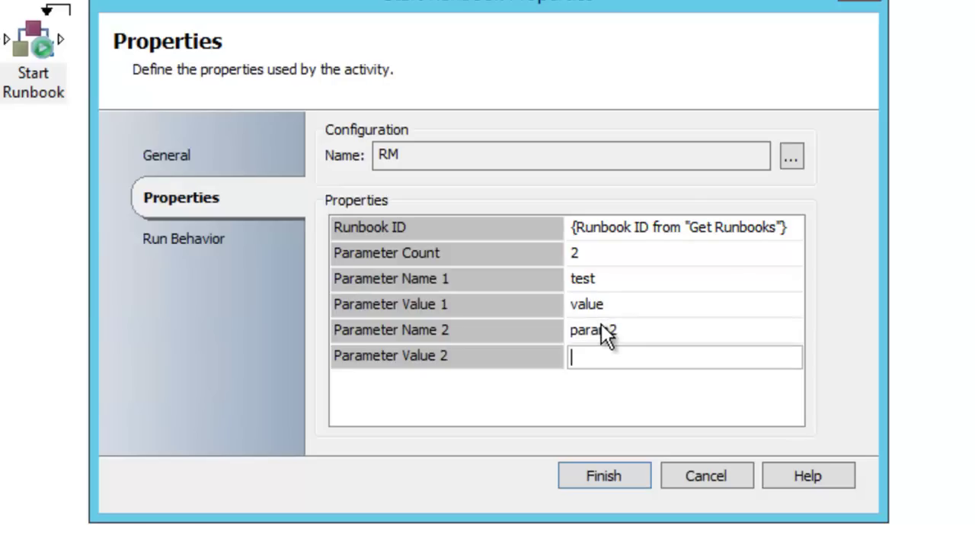
text(val2)
Change the Parameter Count back to 0, removing both parameter rows.
click(607, 255)
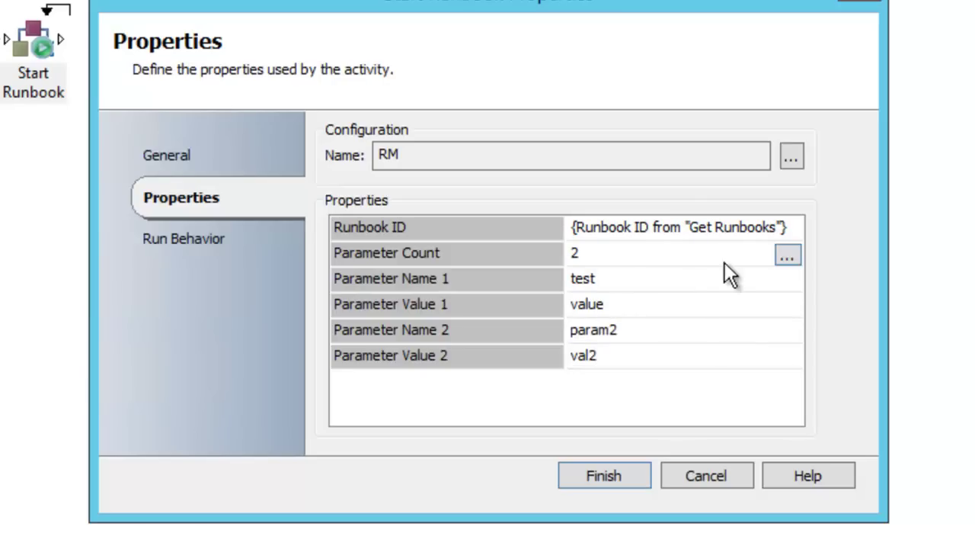
click(789, 258)
click(402, 123)
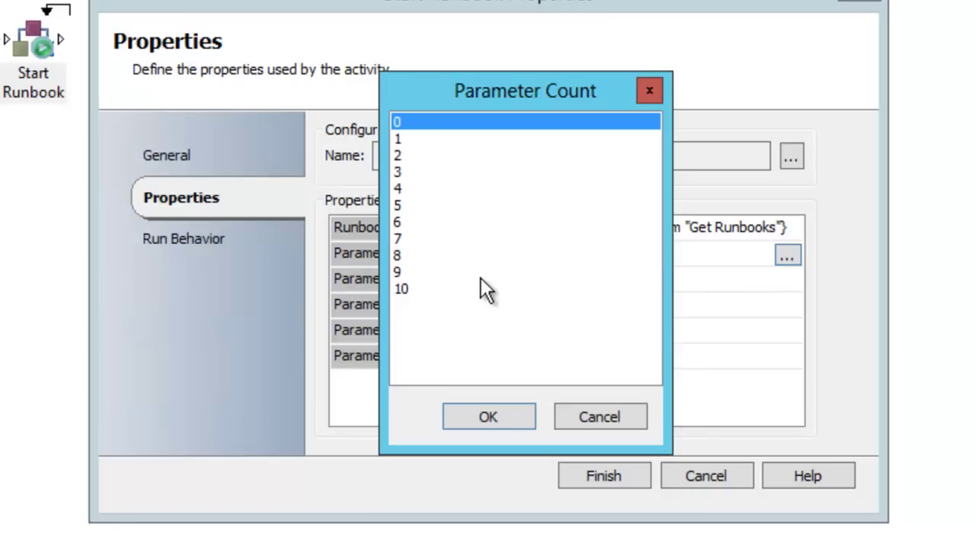
click(494, 412)
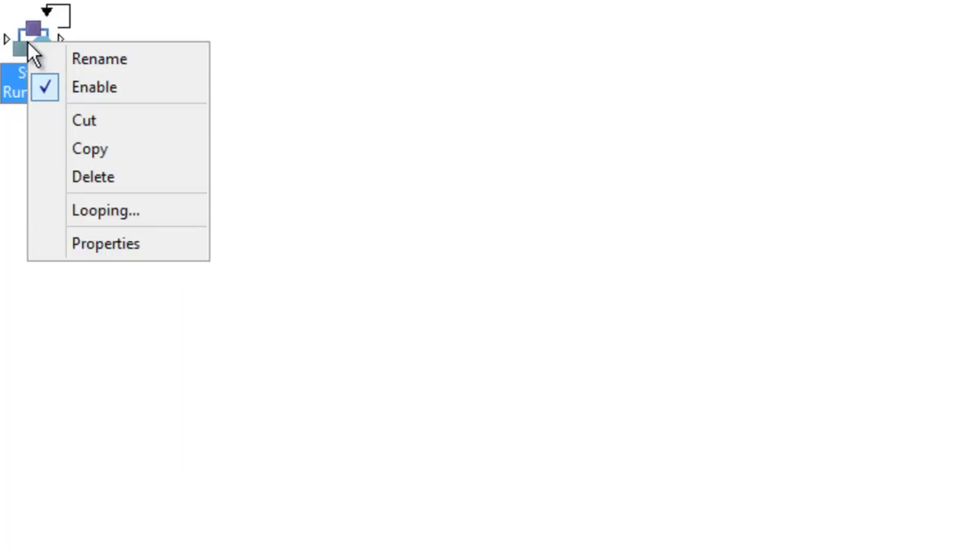
click(116, 213)
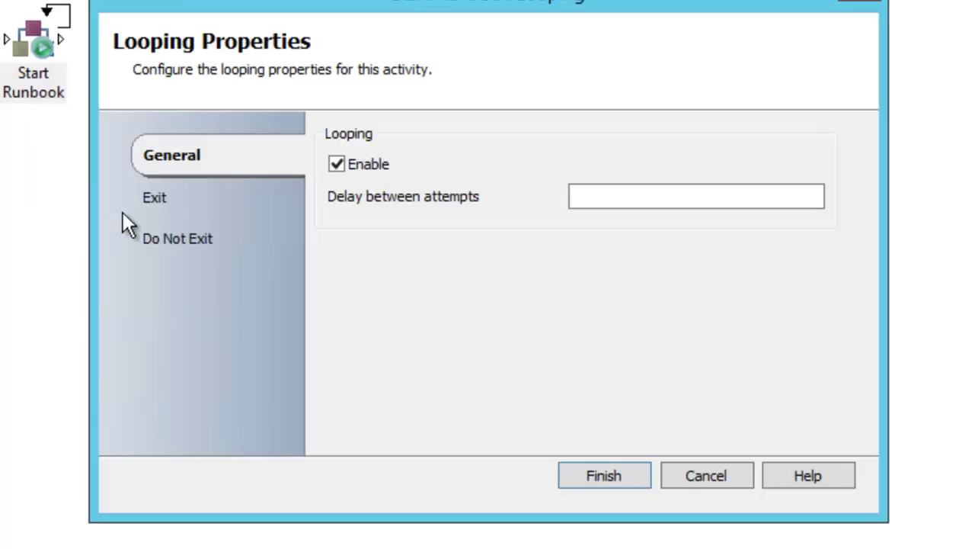
click(157, 198)
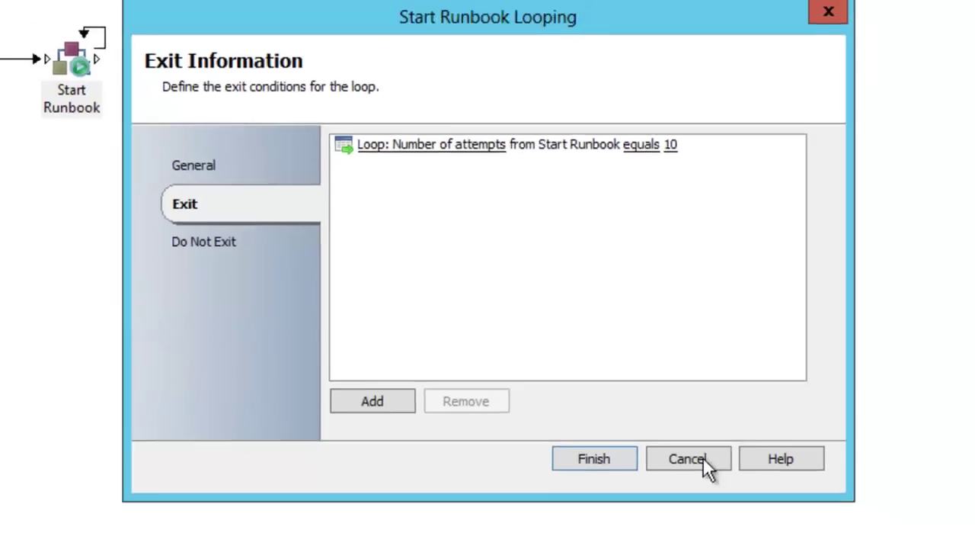
Run Start Runbook and watch its live log and Loopy's started jobs.
click(705, 475)
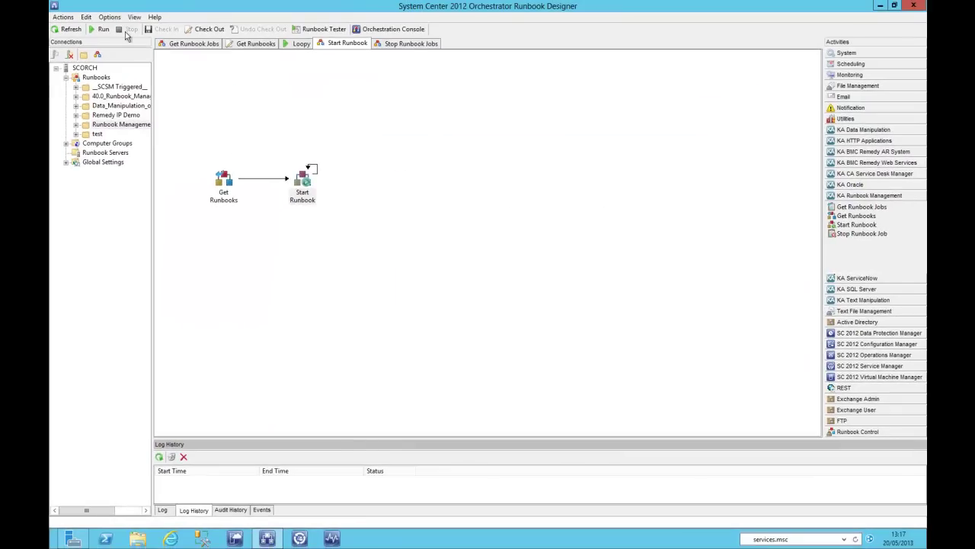
click(100, 31)
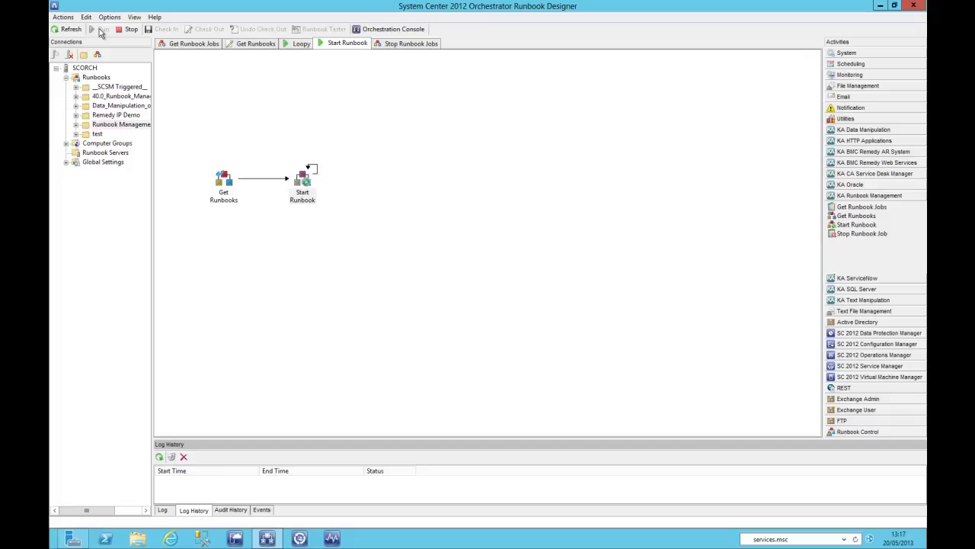
click(162, 510)
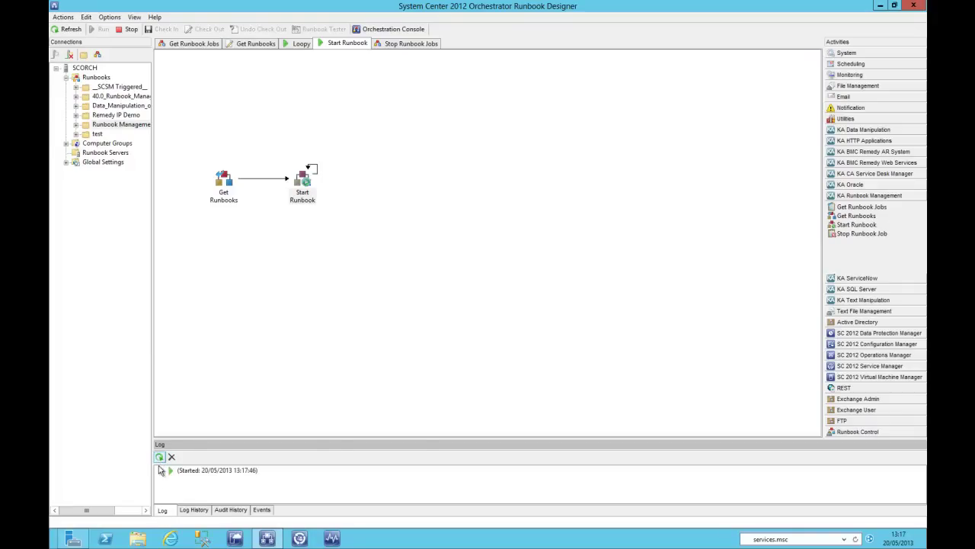
click(161, 471)
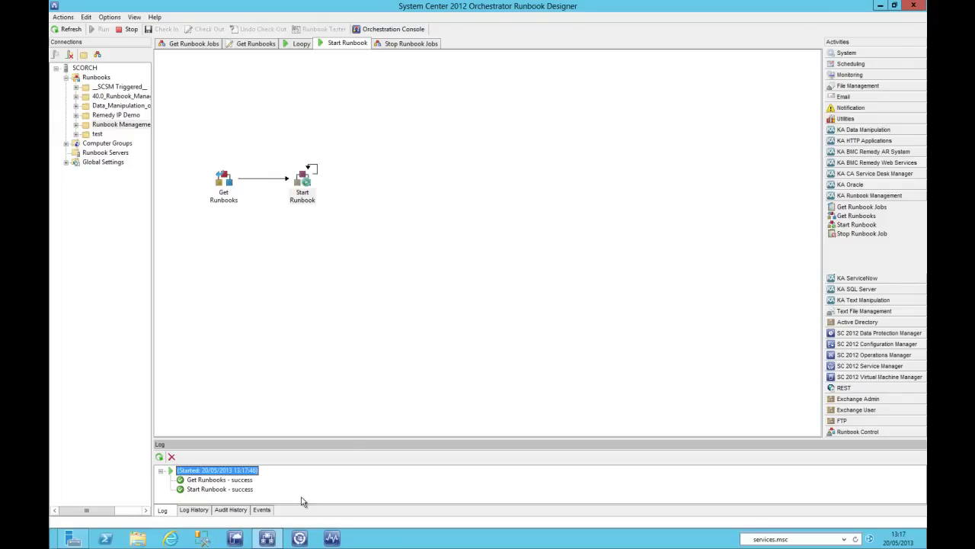
click(301, 44)
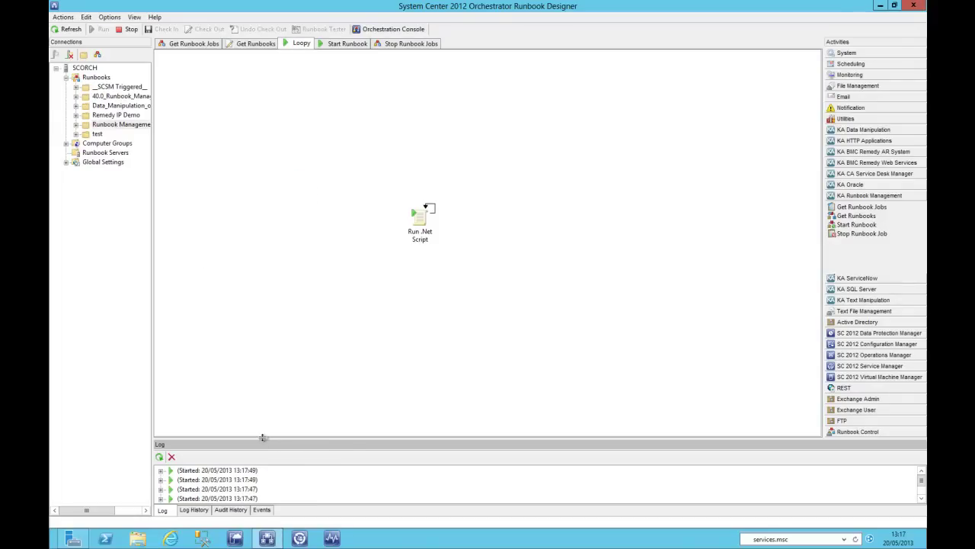
drag(263, 437, 270, 296)
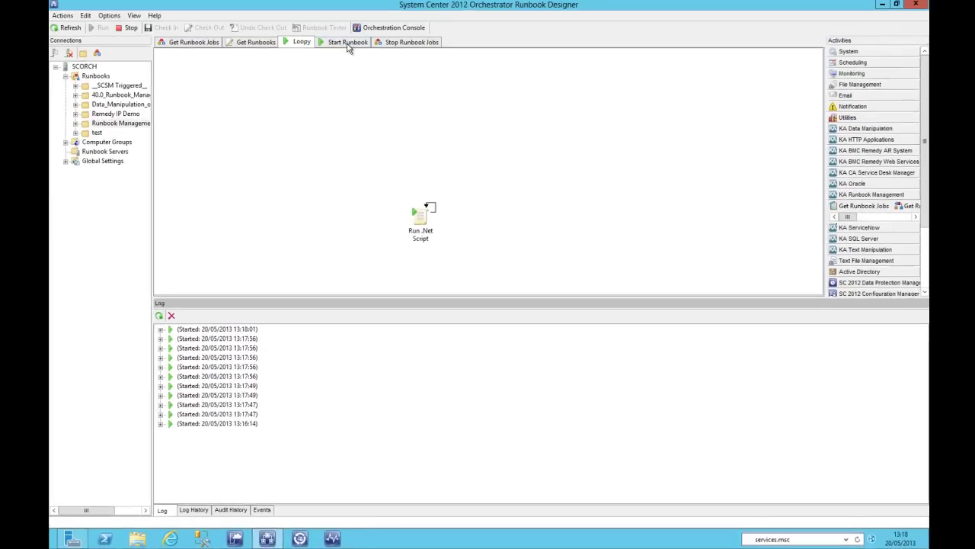
Confirm in Log History the Start Runbook run succeeded from 13:17:43 to 13:17:55.
click(347, 43)
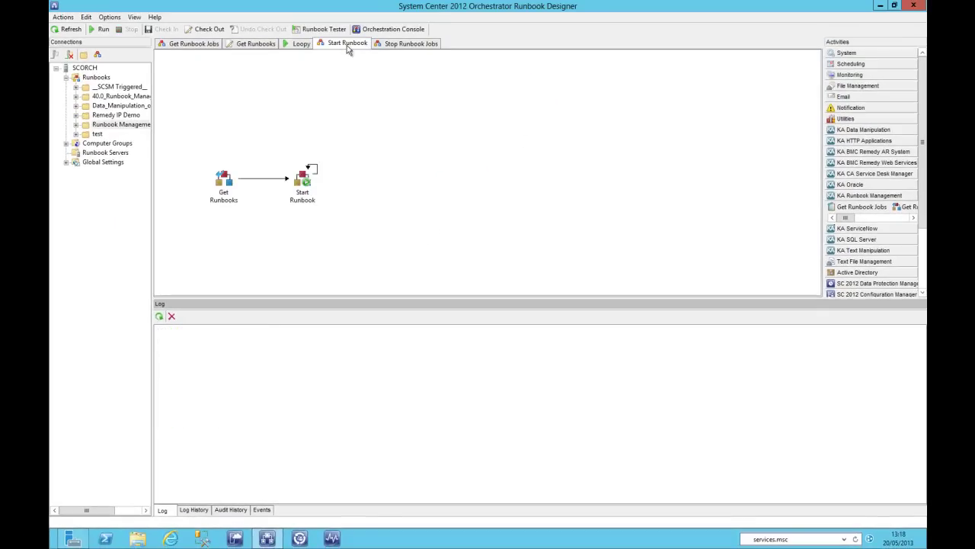
click(198, 510)
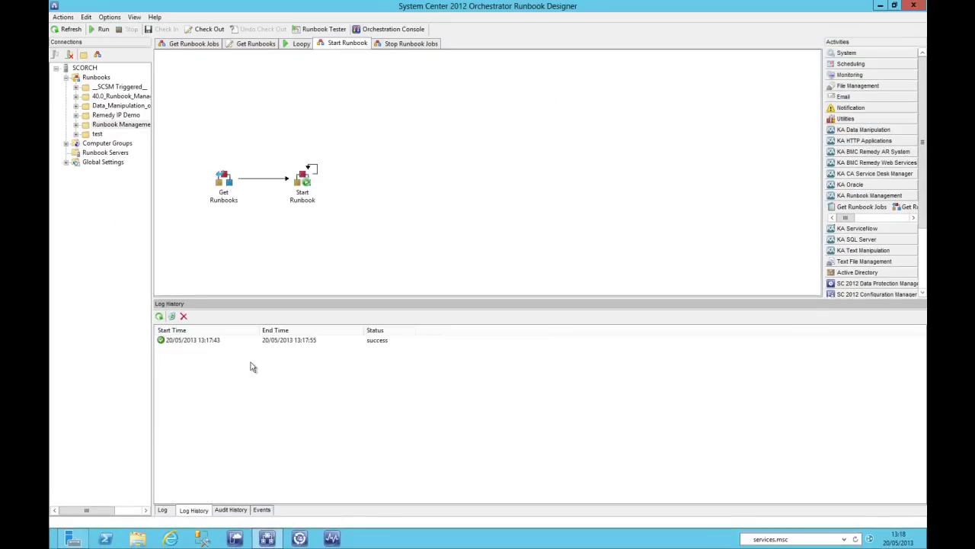
double_click(208, 341)
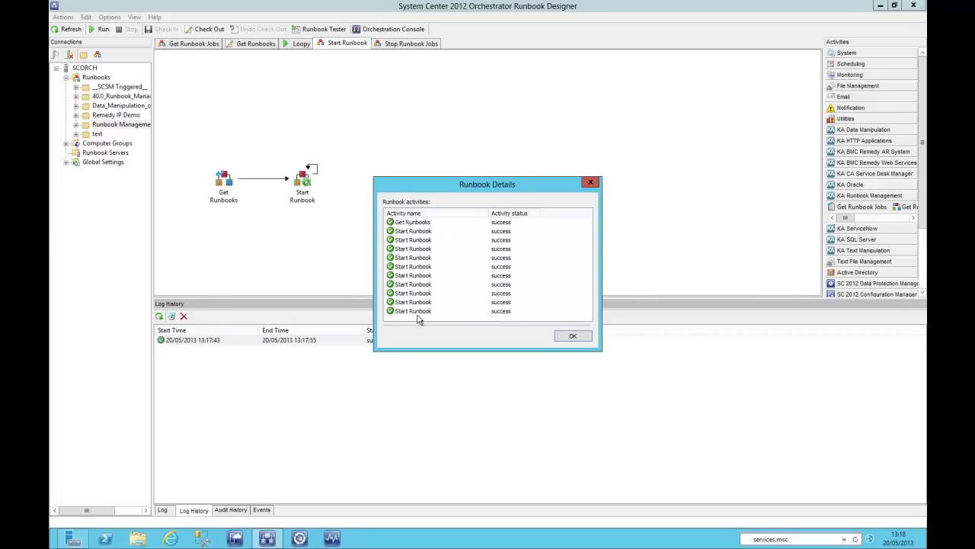
click(572, 336)
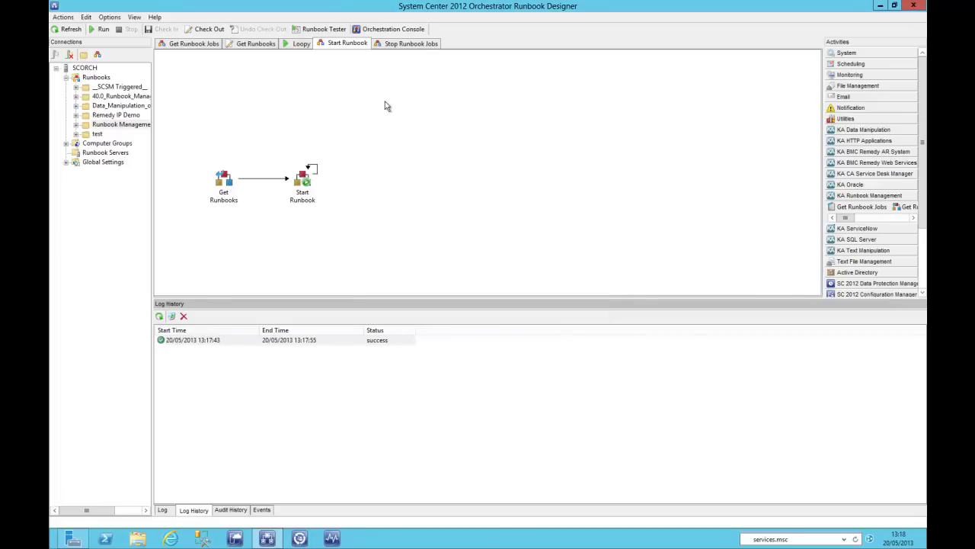
Check Stop Runbook Jobs' job lookup filters on Status not equal Completed, then run it.
click(418, 44)
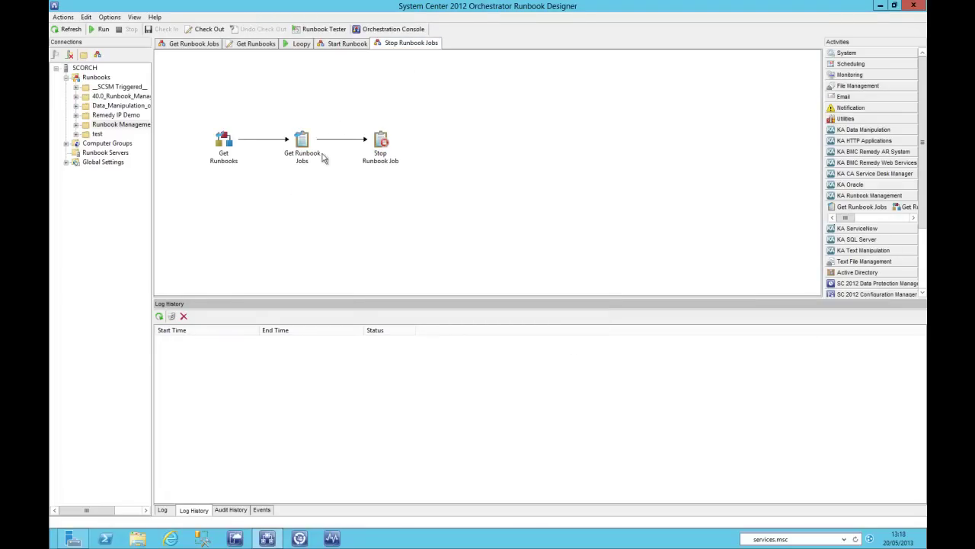
click(226, 152)
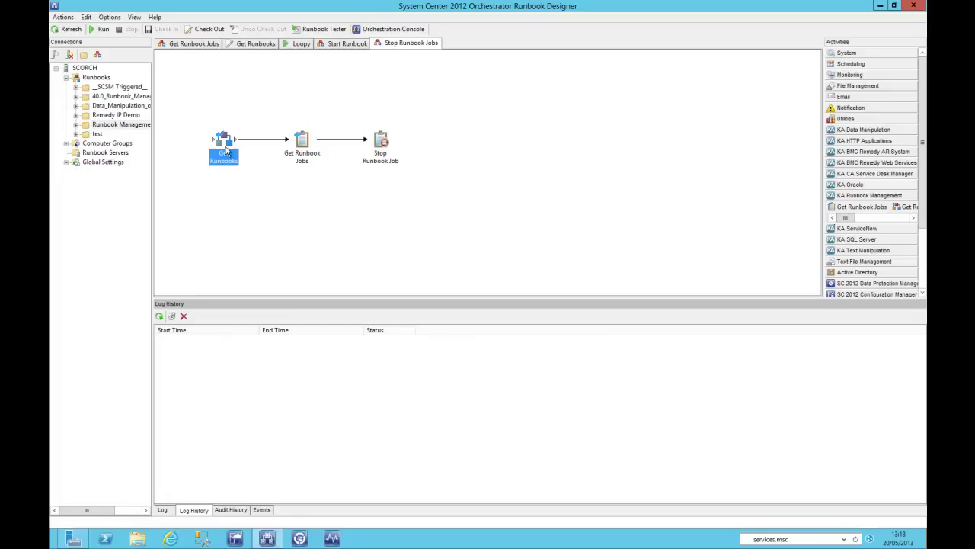
click(304, 145)
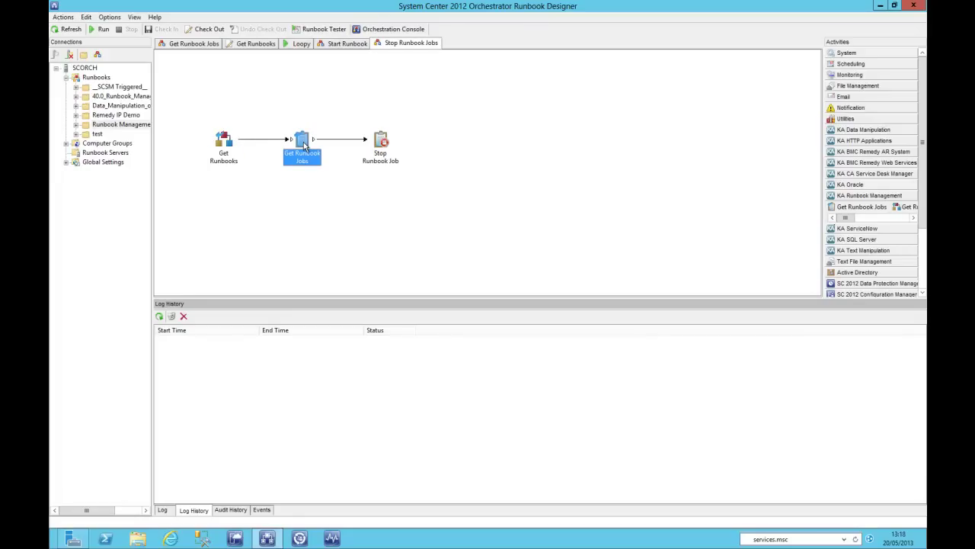
double_click(305, 145)
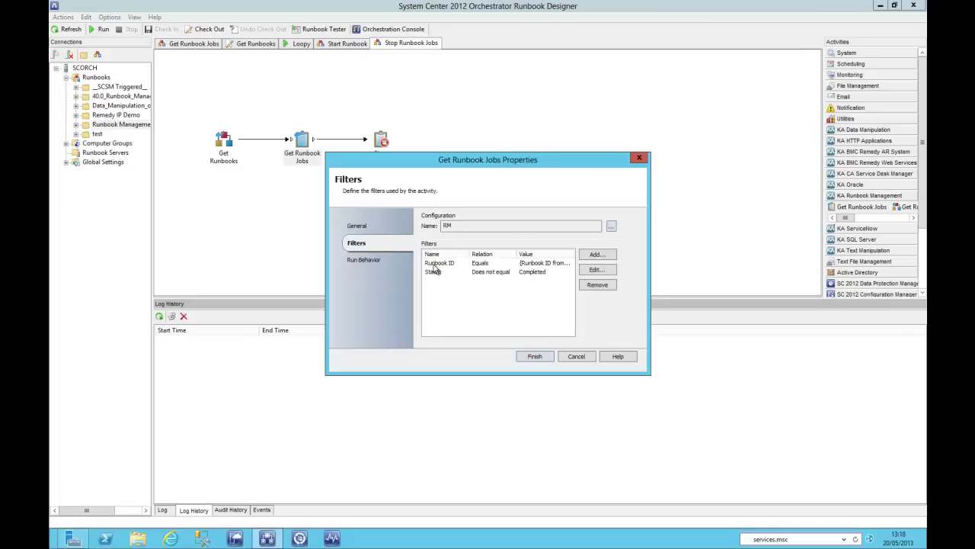
click(577, 359)
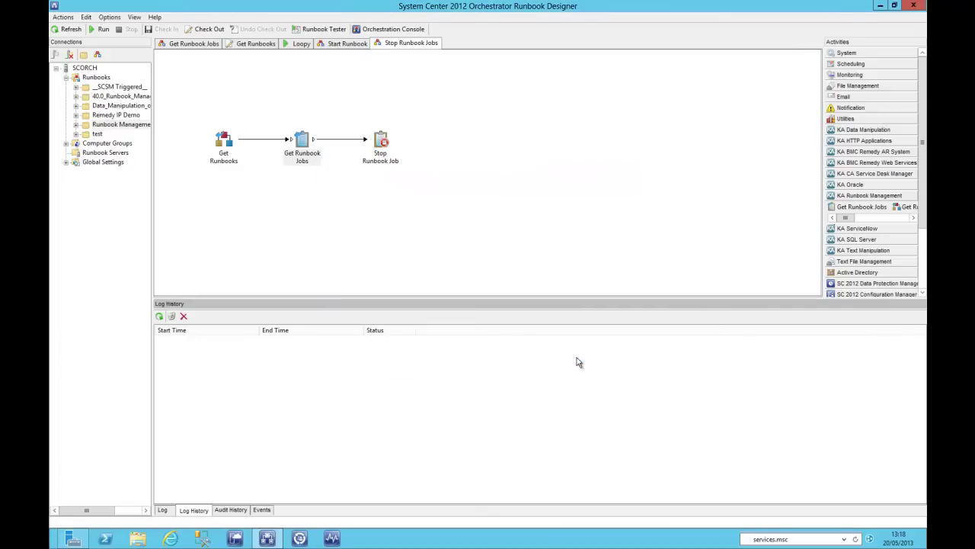
click(381, 143)
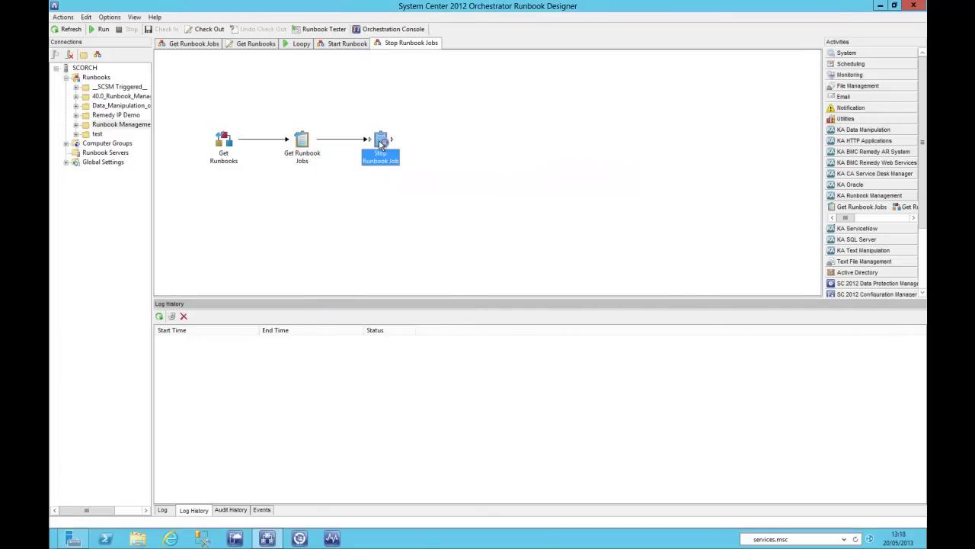
click(99, 29)
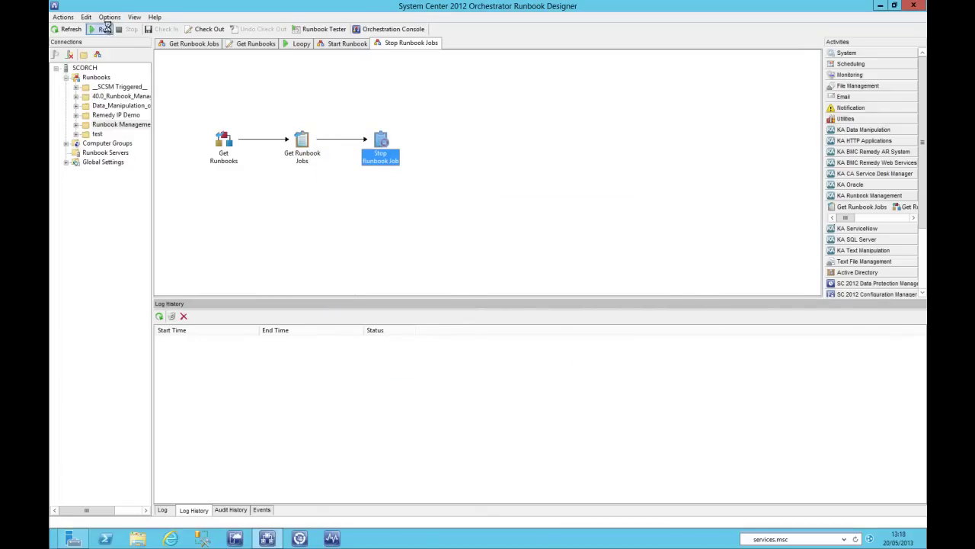
Review Loopy's eleven failed runs, whose Run .Net Script error reads 'Policy stopped by user.'.
click(303, 44)
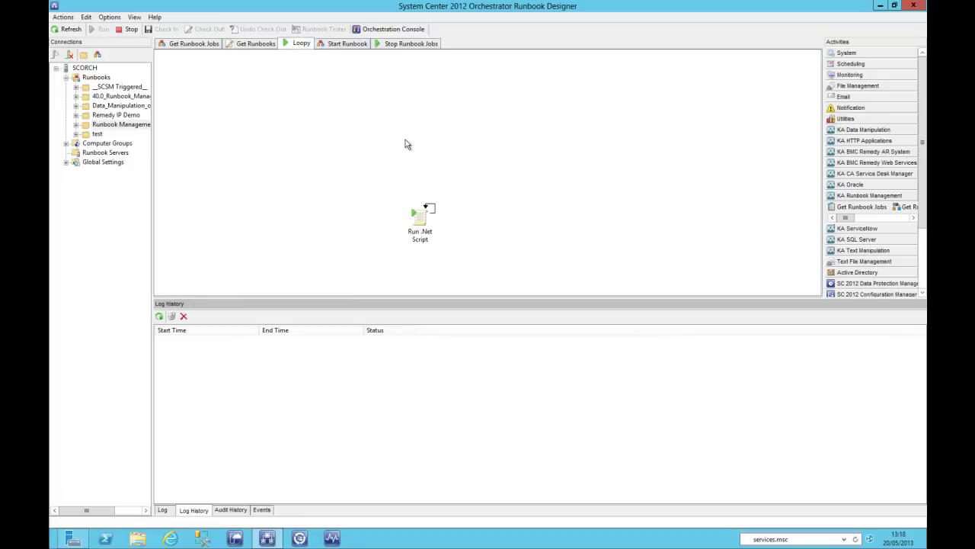
click(163, 510)
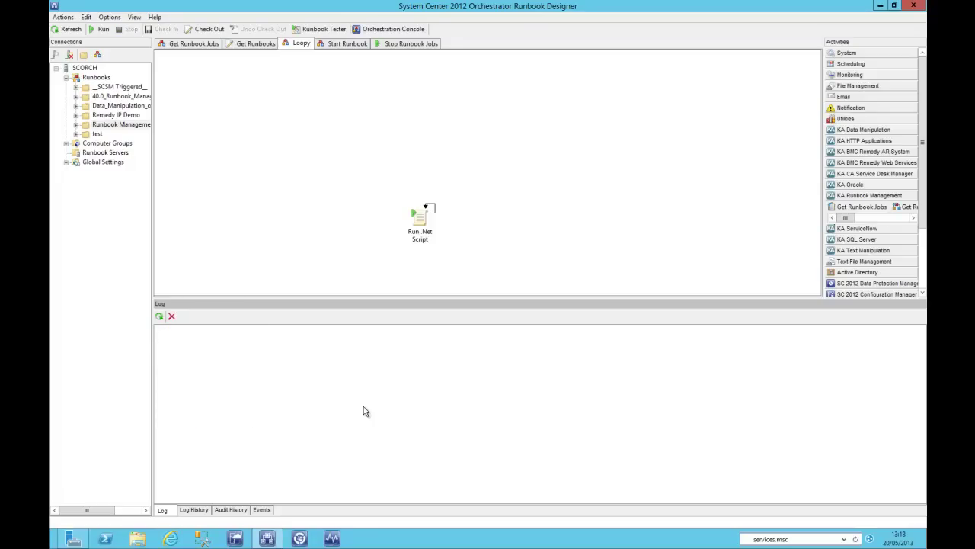
click(194, 509)
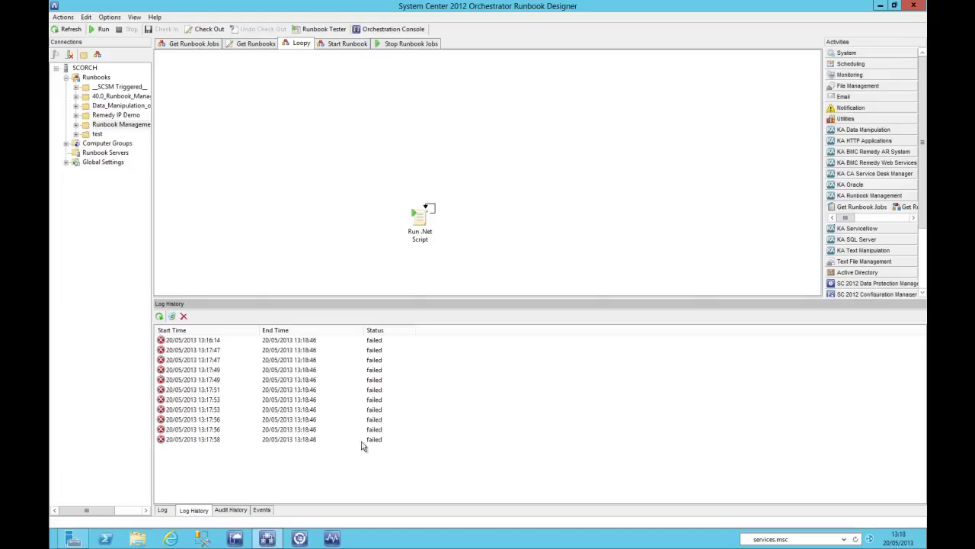
double_click(204, 339)
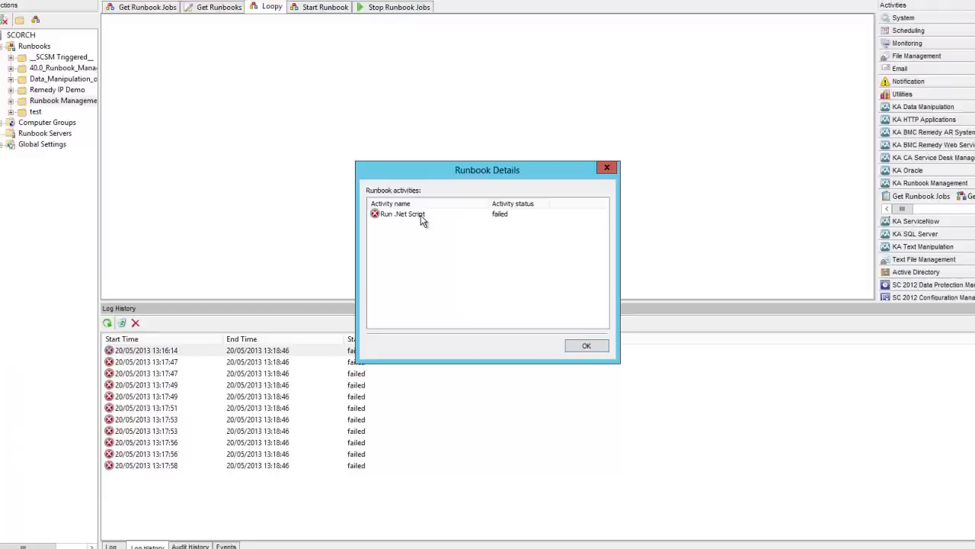
double_click(429, 222)
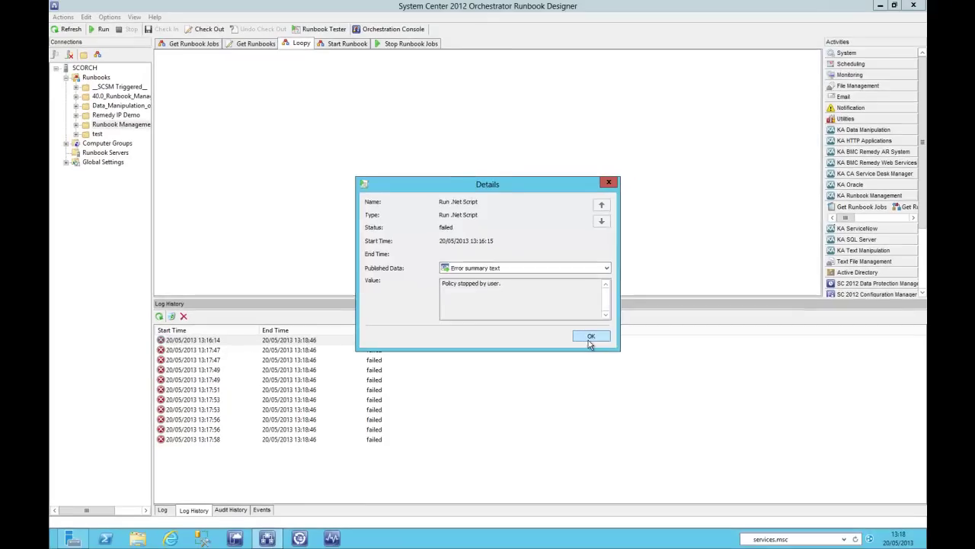
click(743, 426)
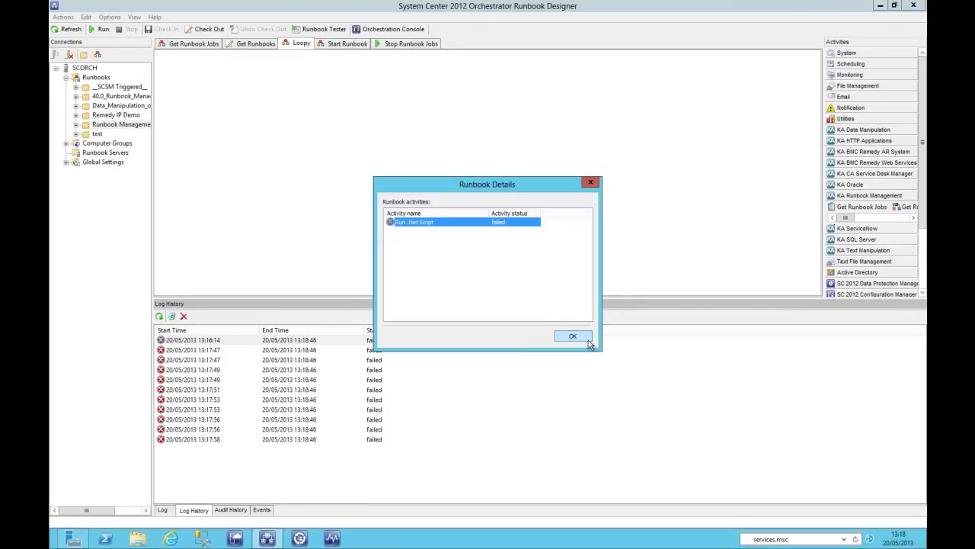
click(582, 340)
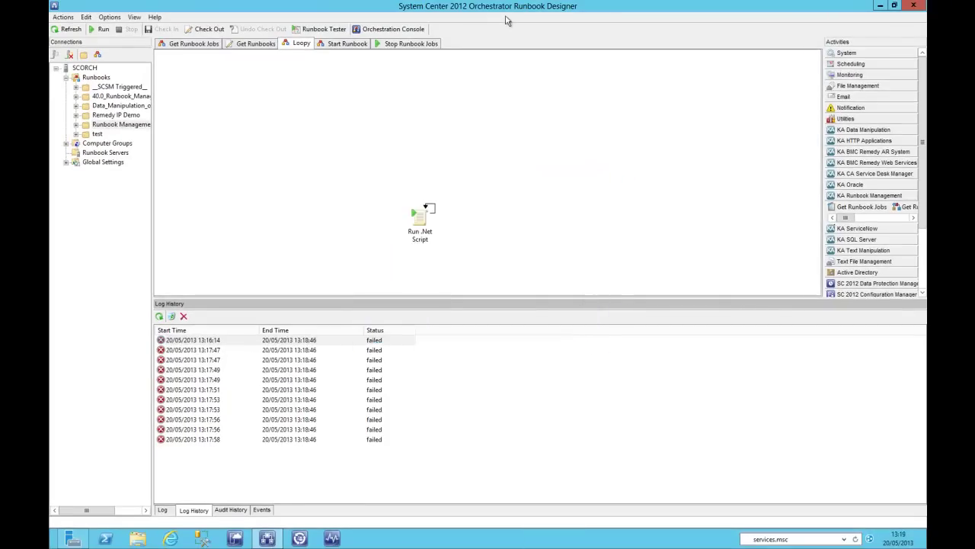